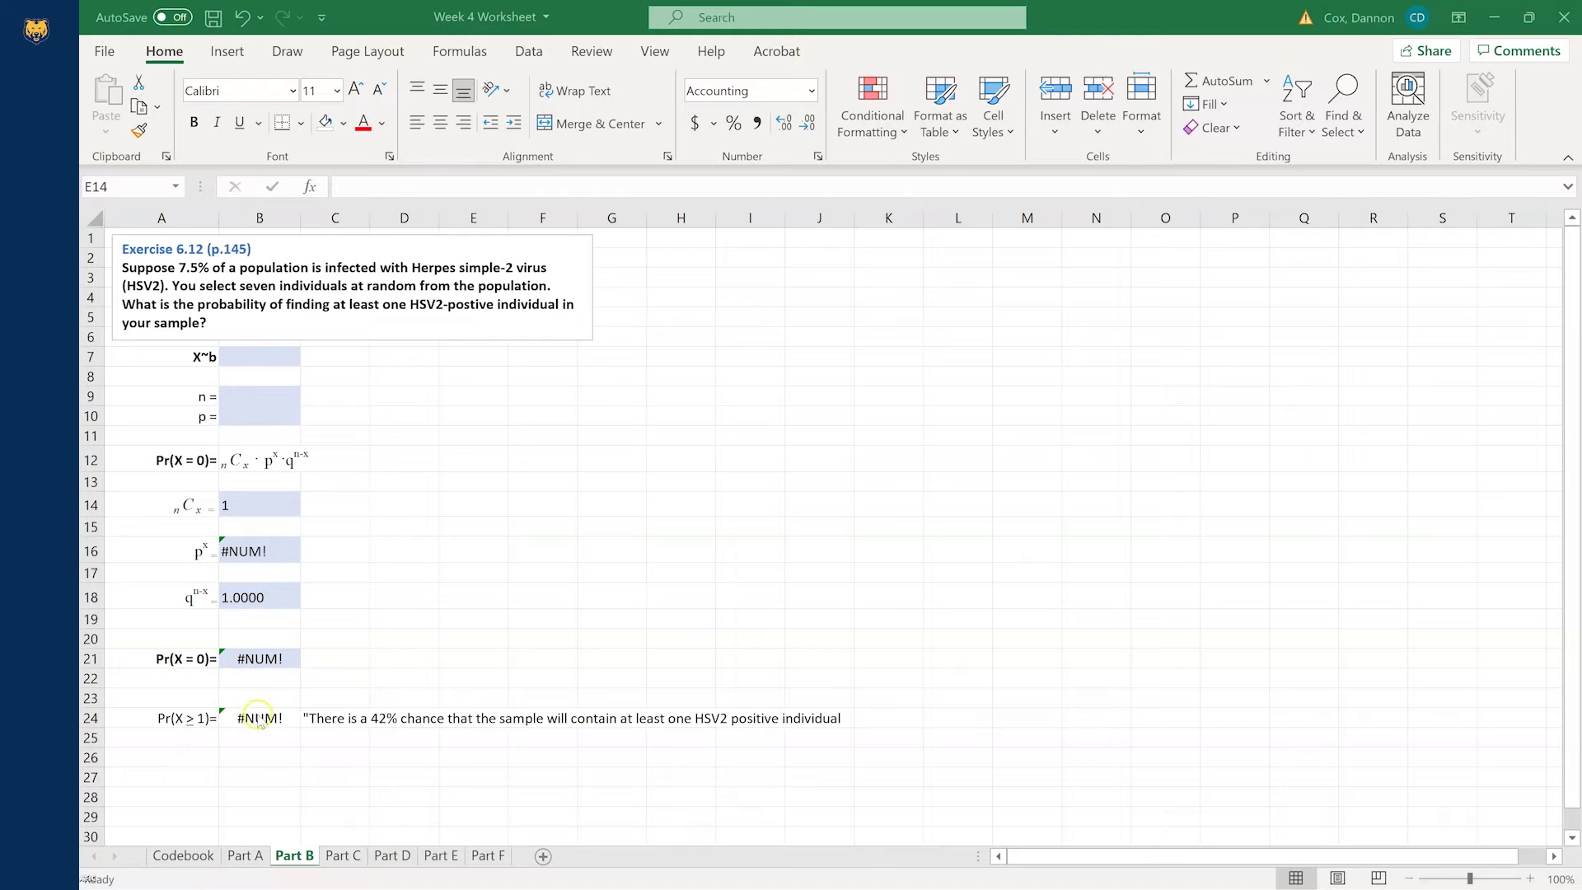
- Inspect the Pr(X = 0) and Pr(X ≥ 1) labels and their formulas
left_click(185, 657)
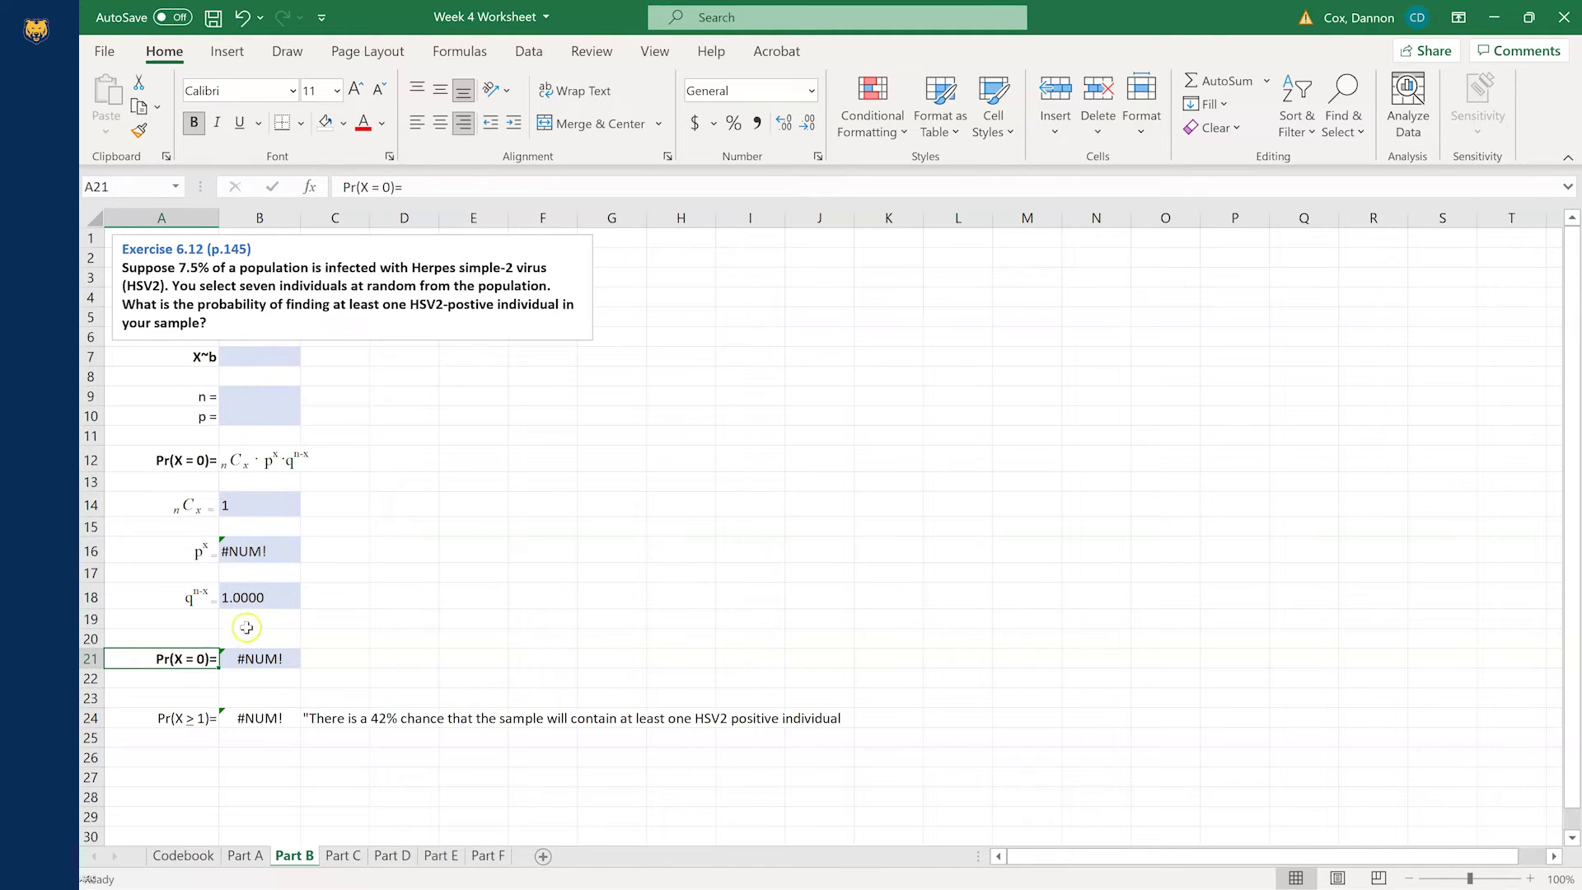
left_click(247, 656)
left_click(235, 727)
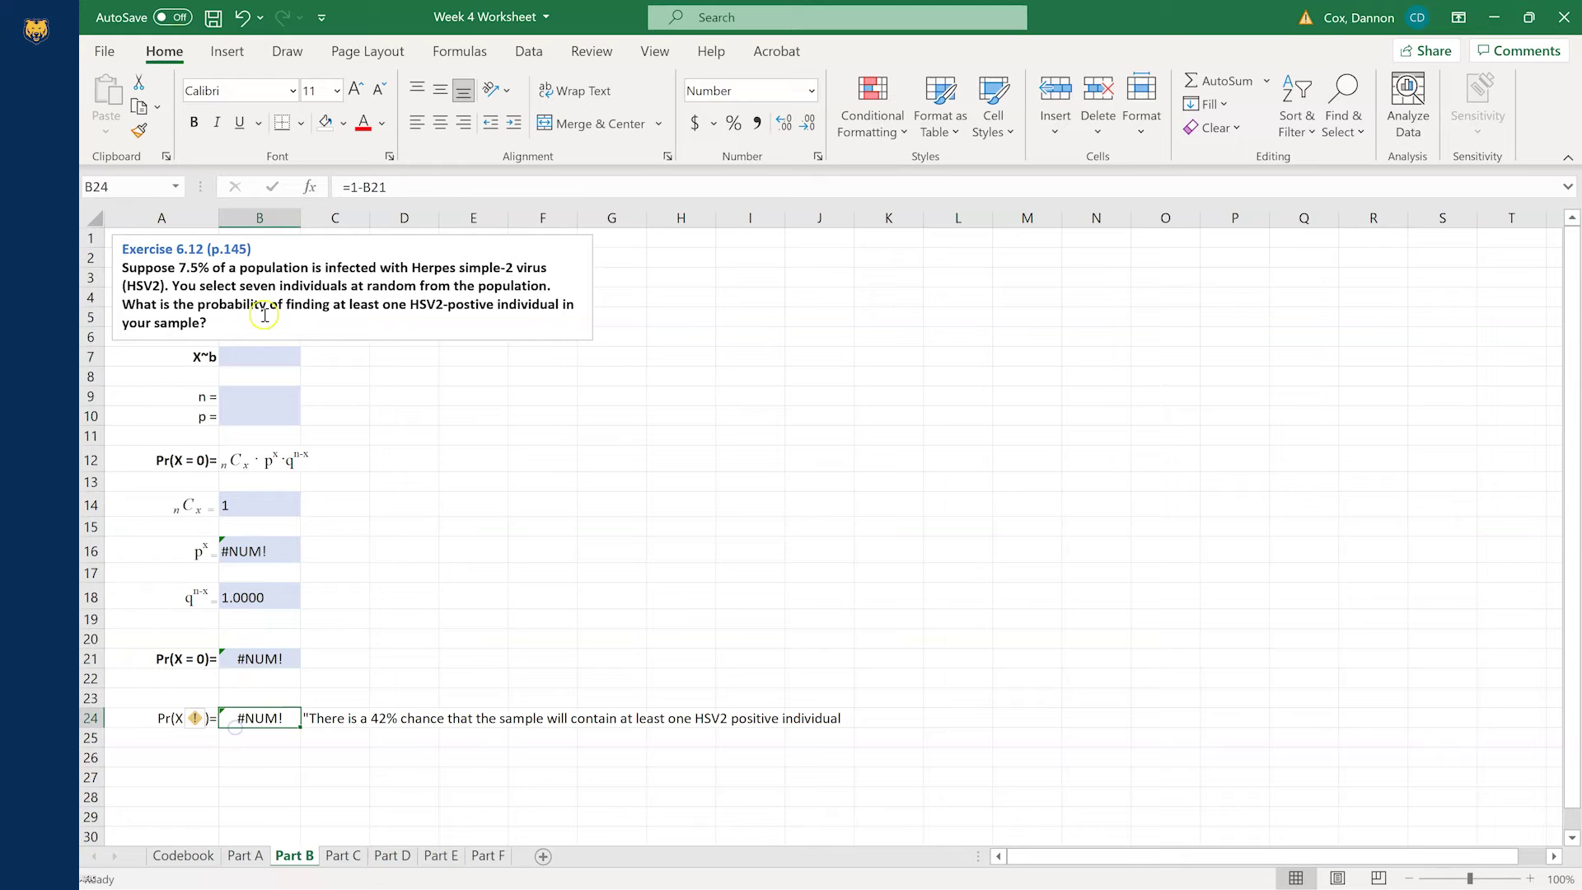
- Enter (7,0.075) for X~b, 7 for n and 0.075 for p to recalculate the probabilities
left_click(257, 352)
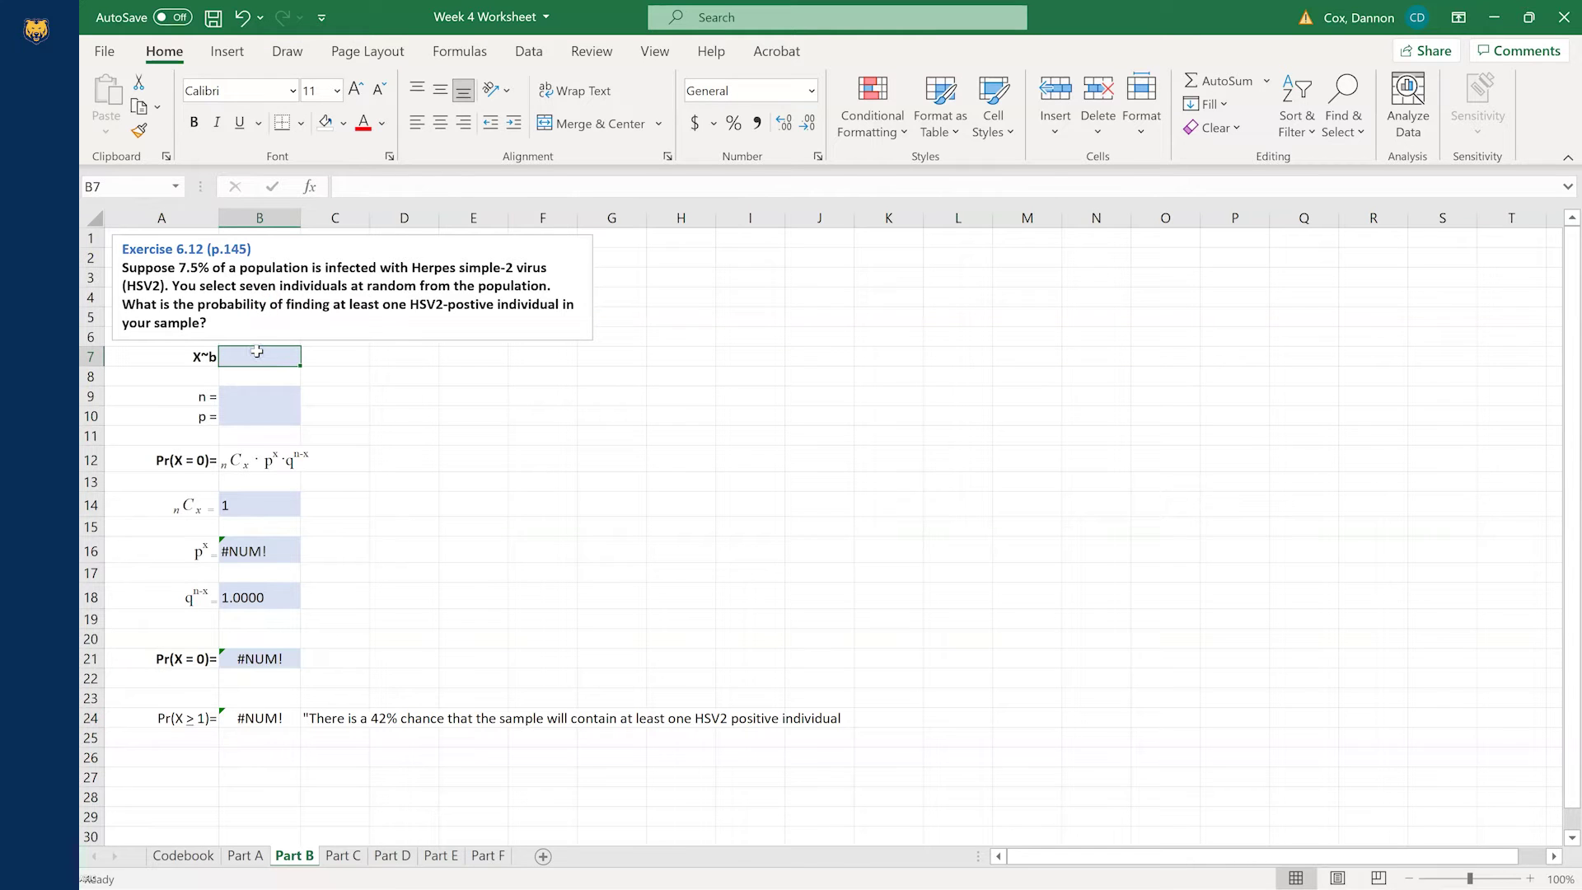
type("(")
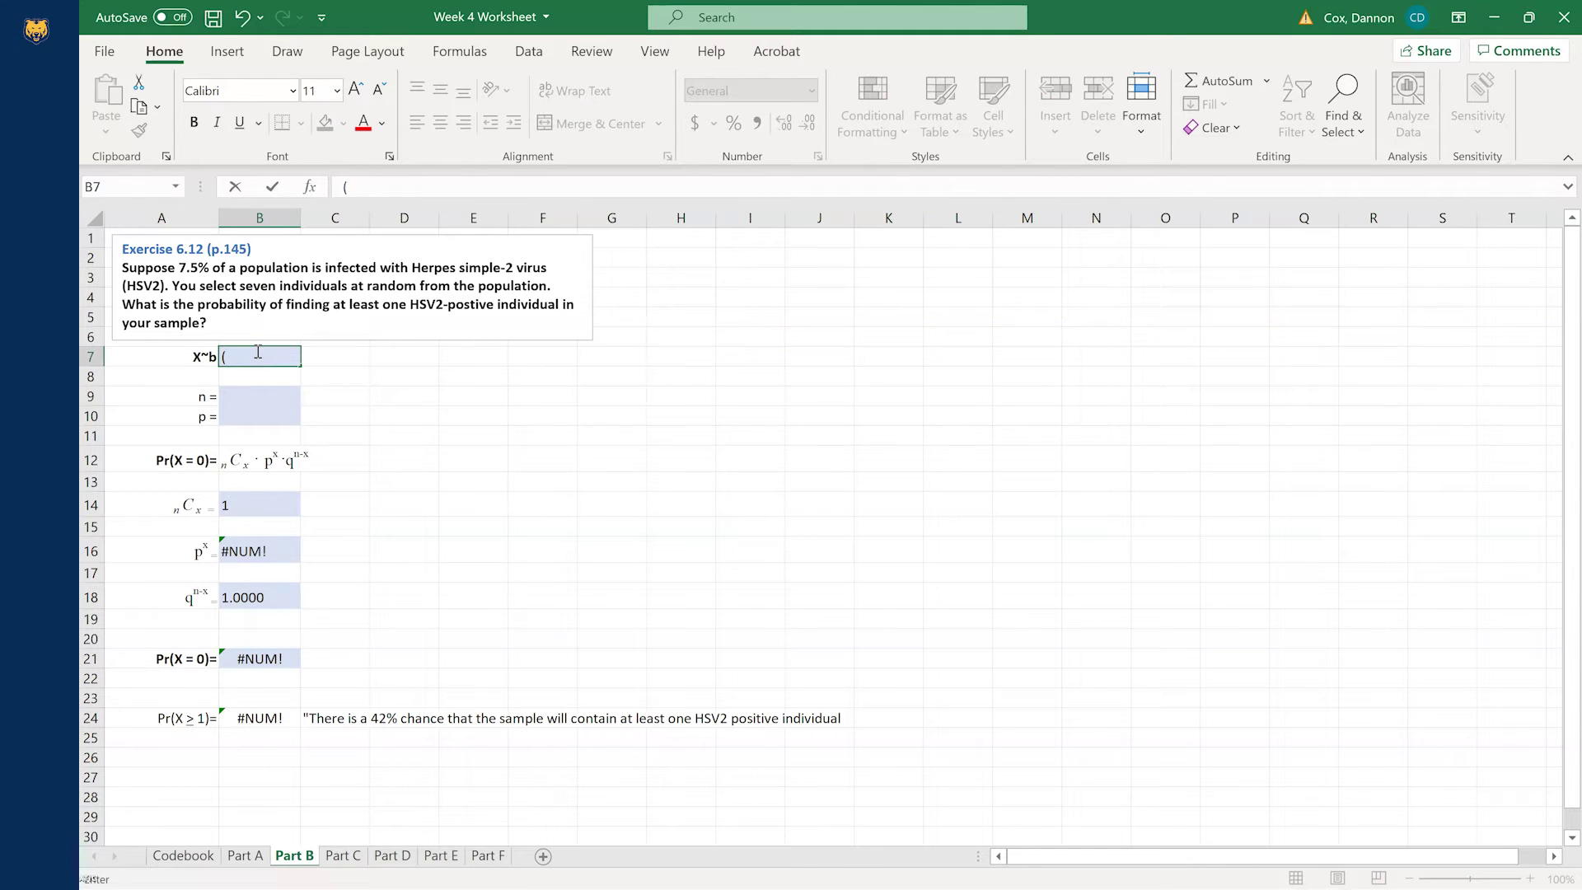
type("7,0.075)")
left_click(266, 393)
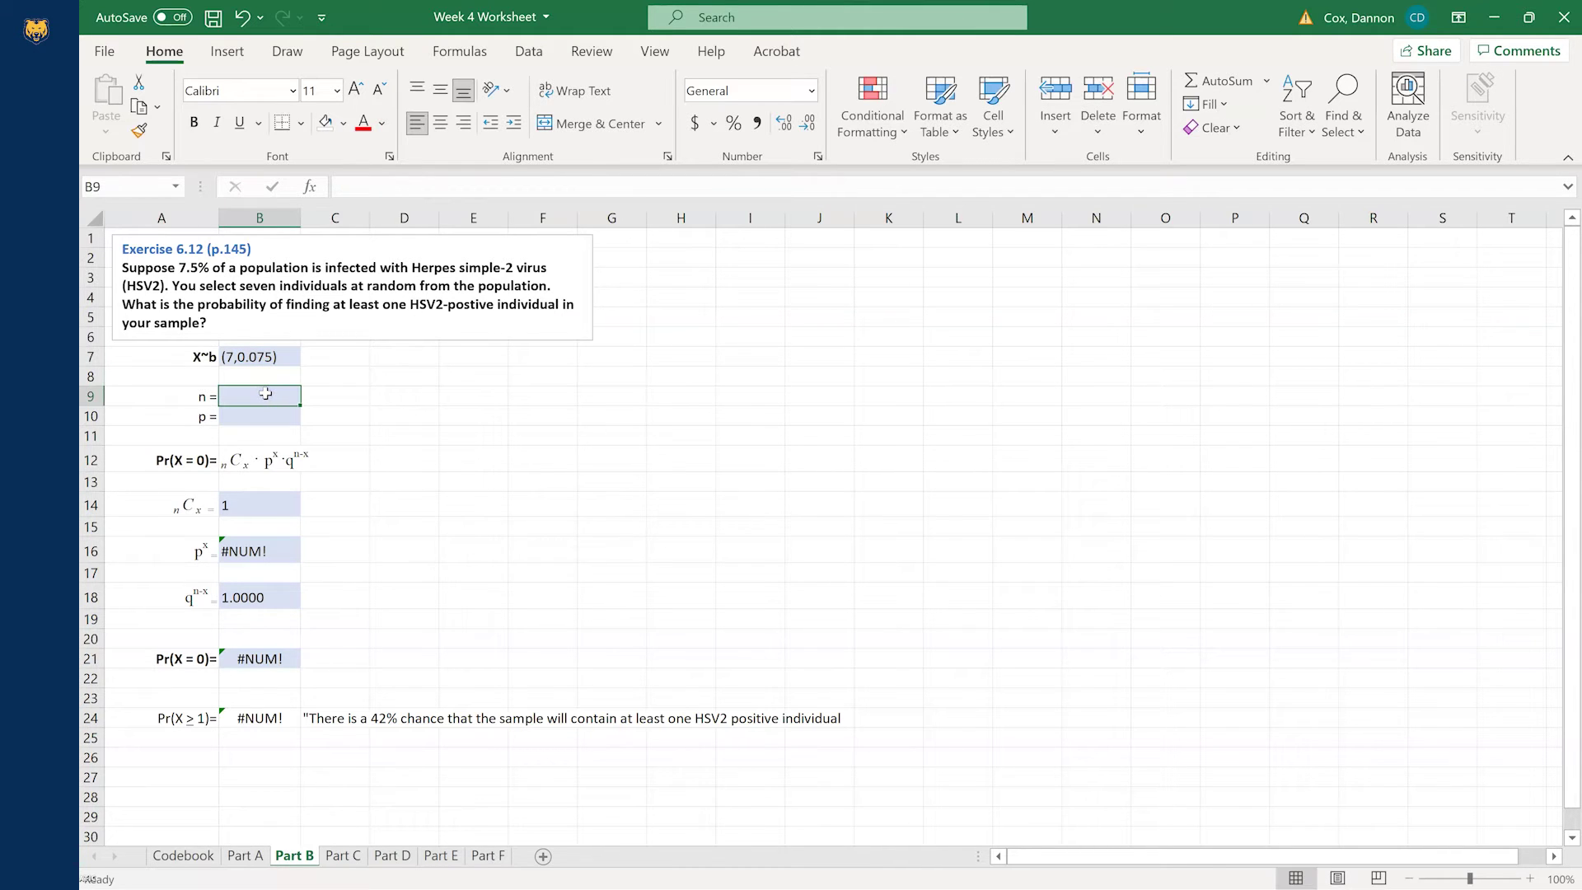
type("7")
key("Tab")
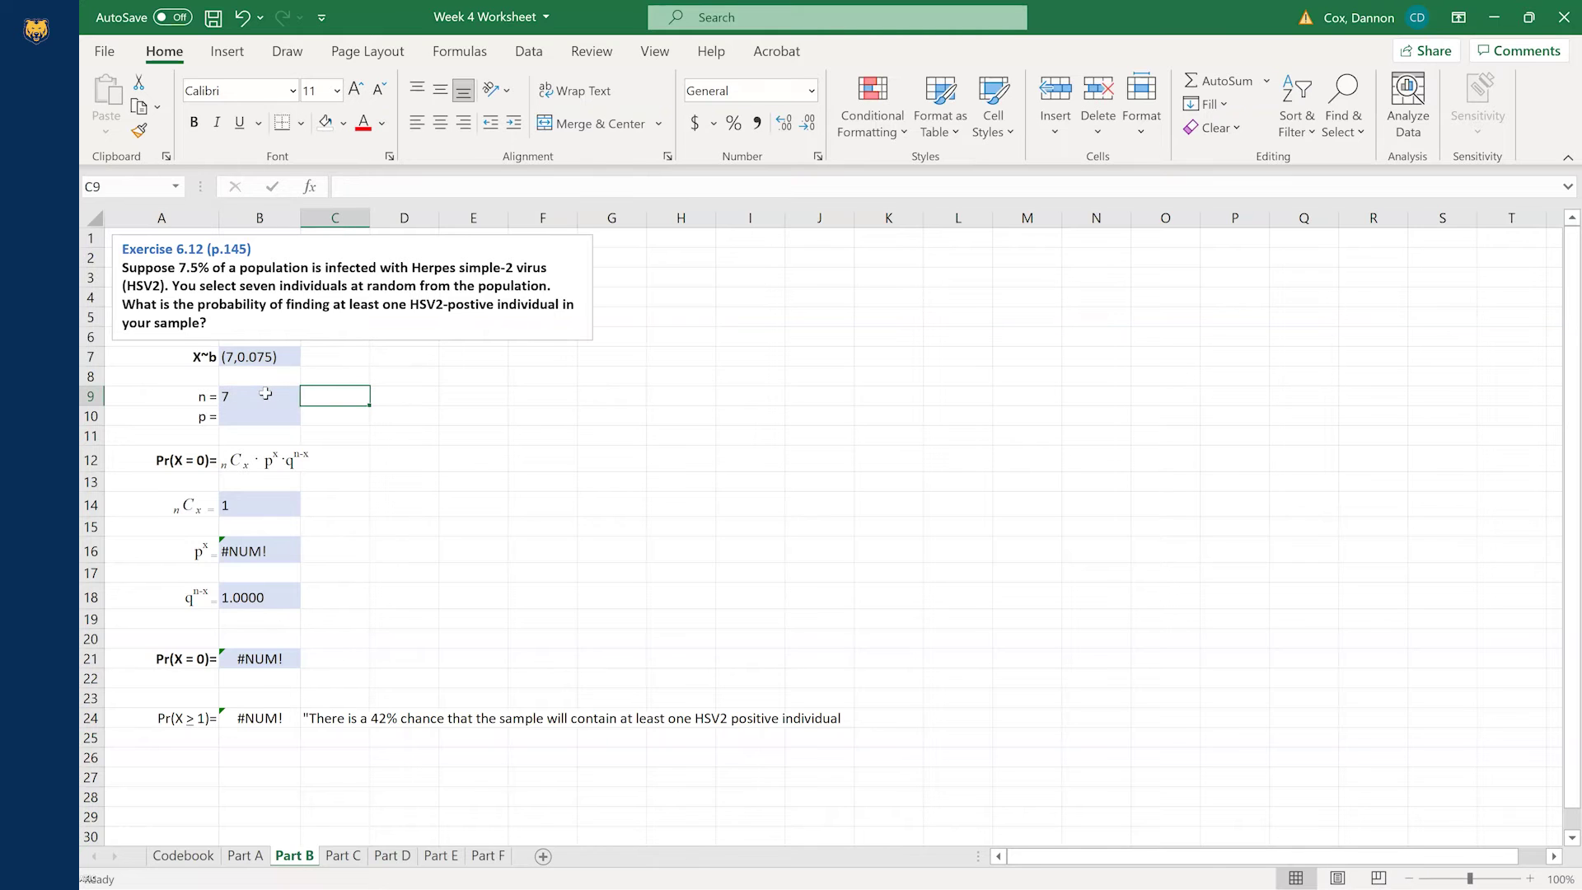
left_click(259, 417)
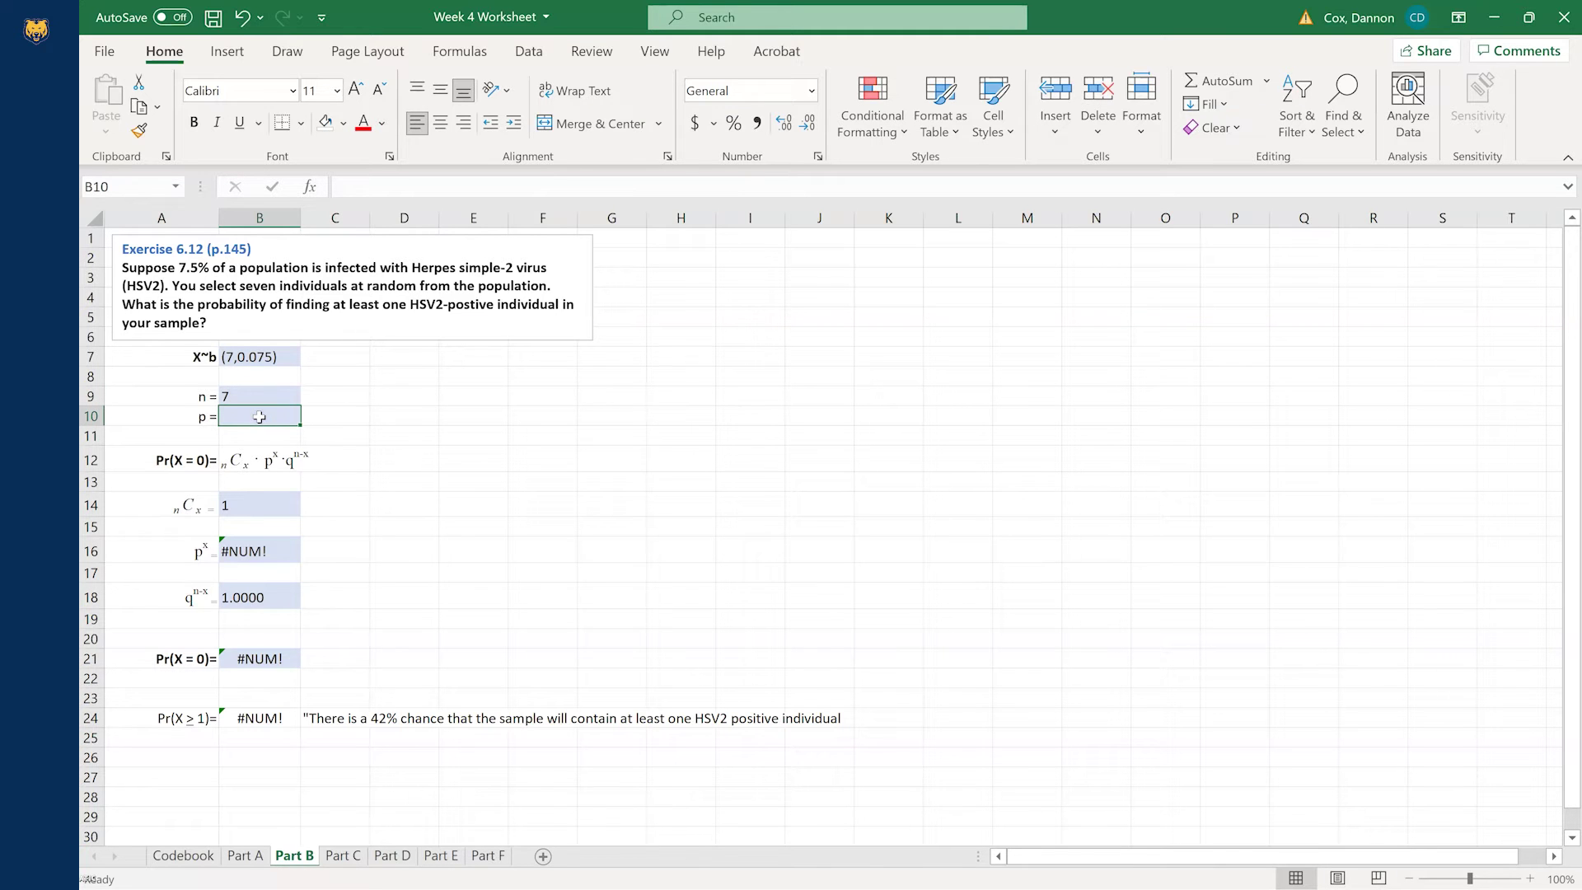
type("0.075")
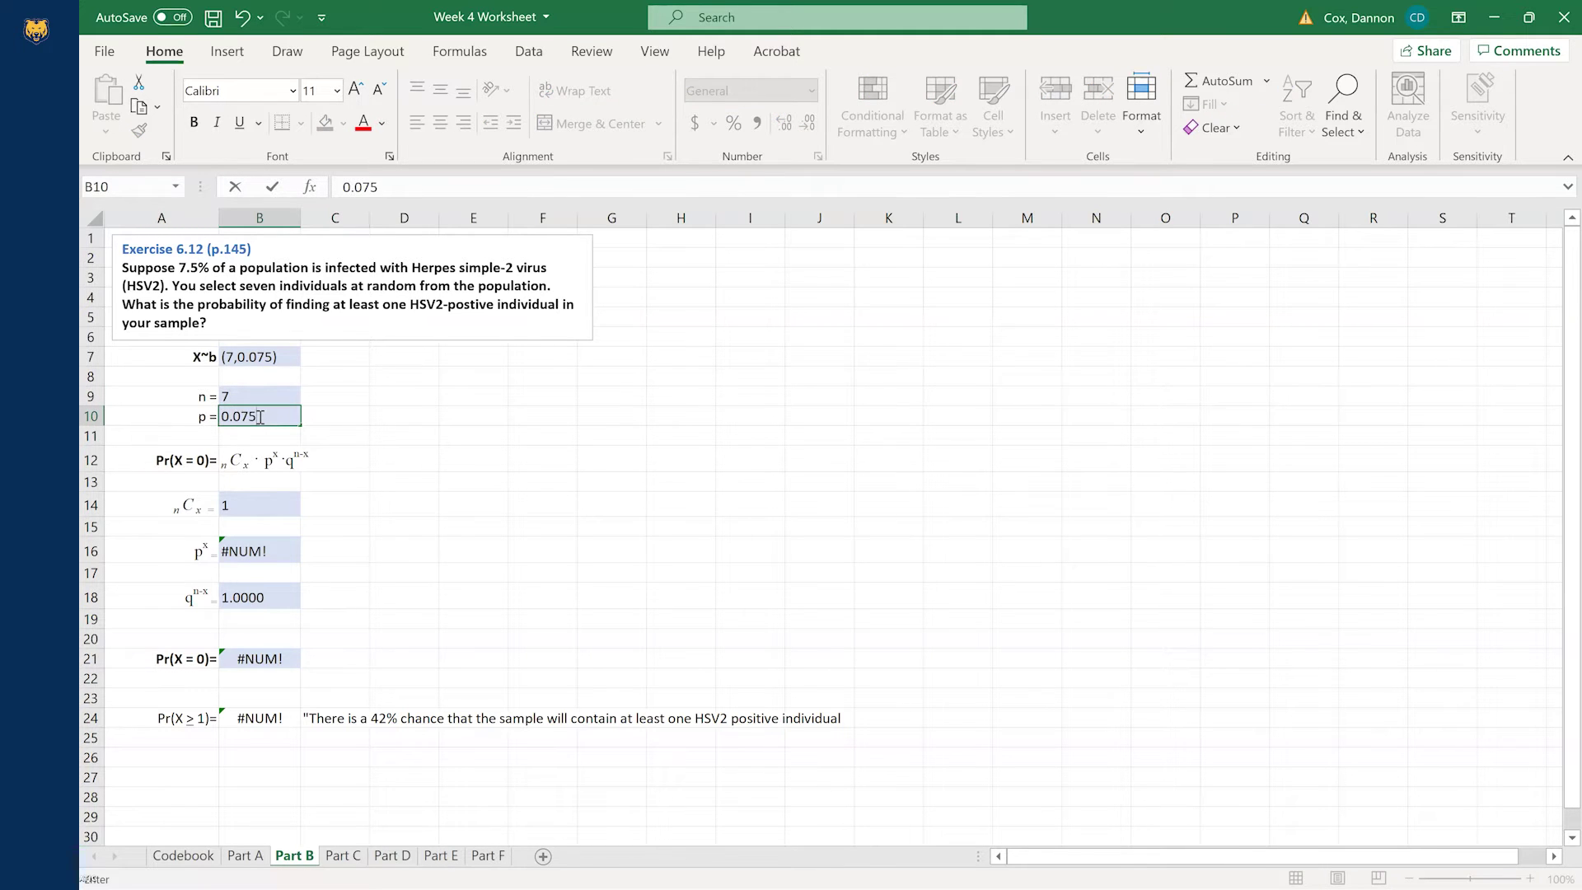
key("Return")
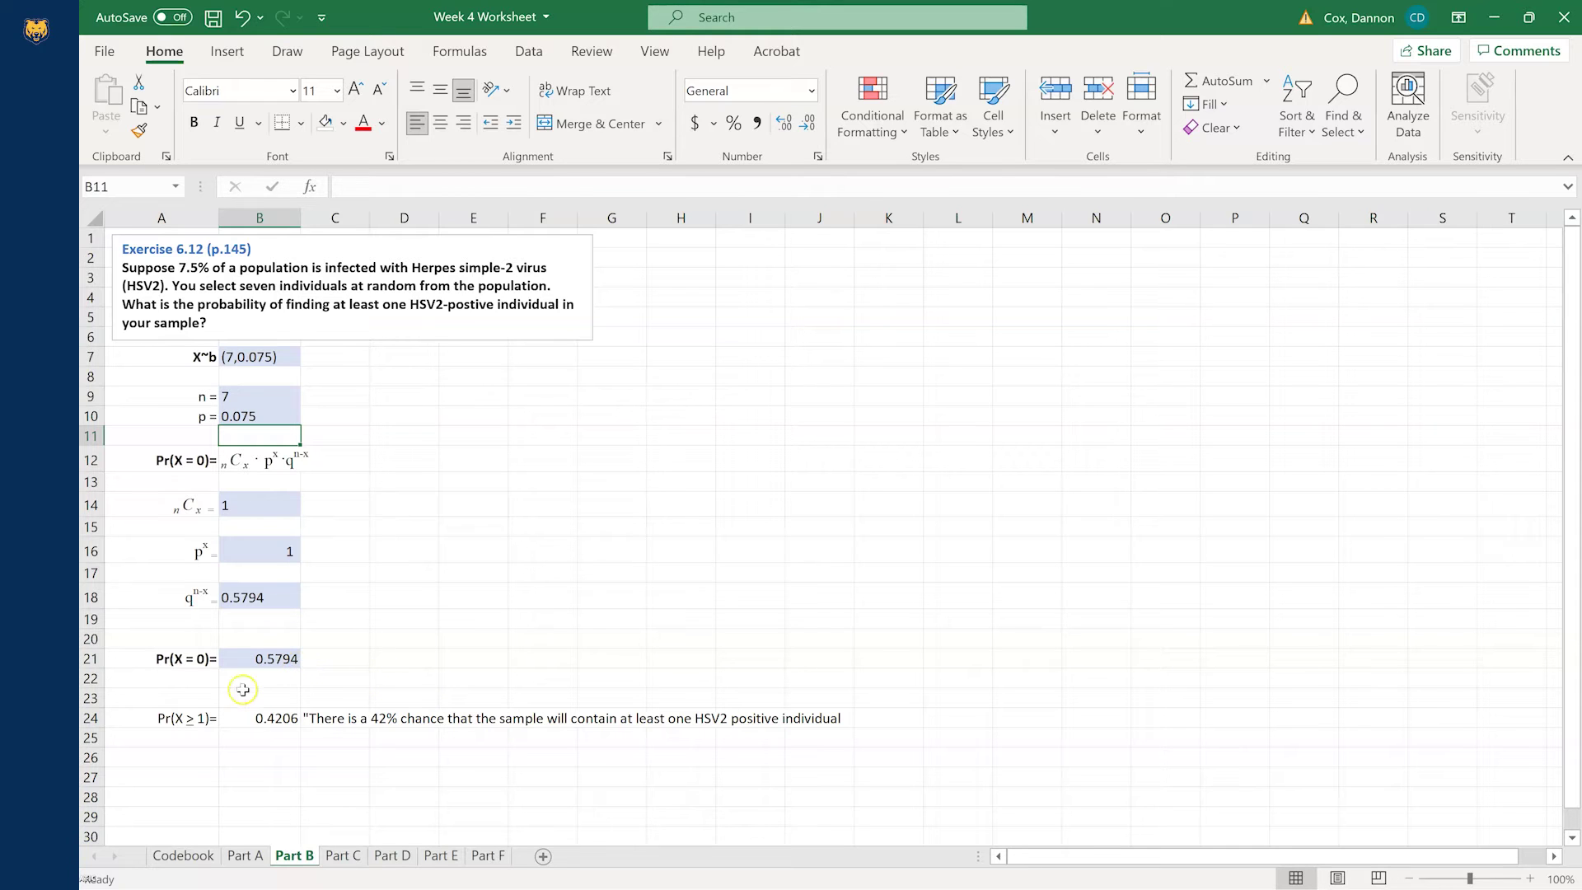
- Review the Pr(X ≥ 1) and Pr(X = 0) results and the nCx, p^x and q^(n-x) labels
left_click(242, 724)
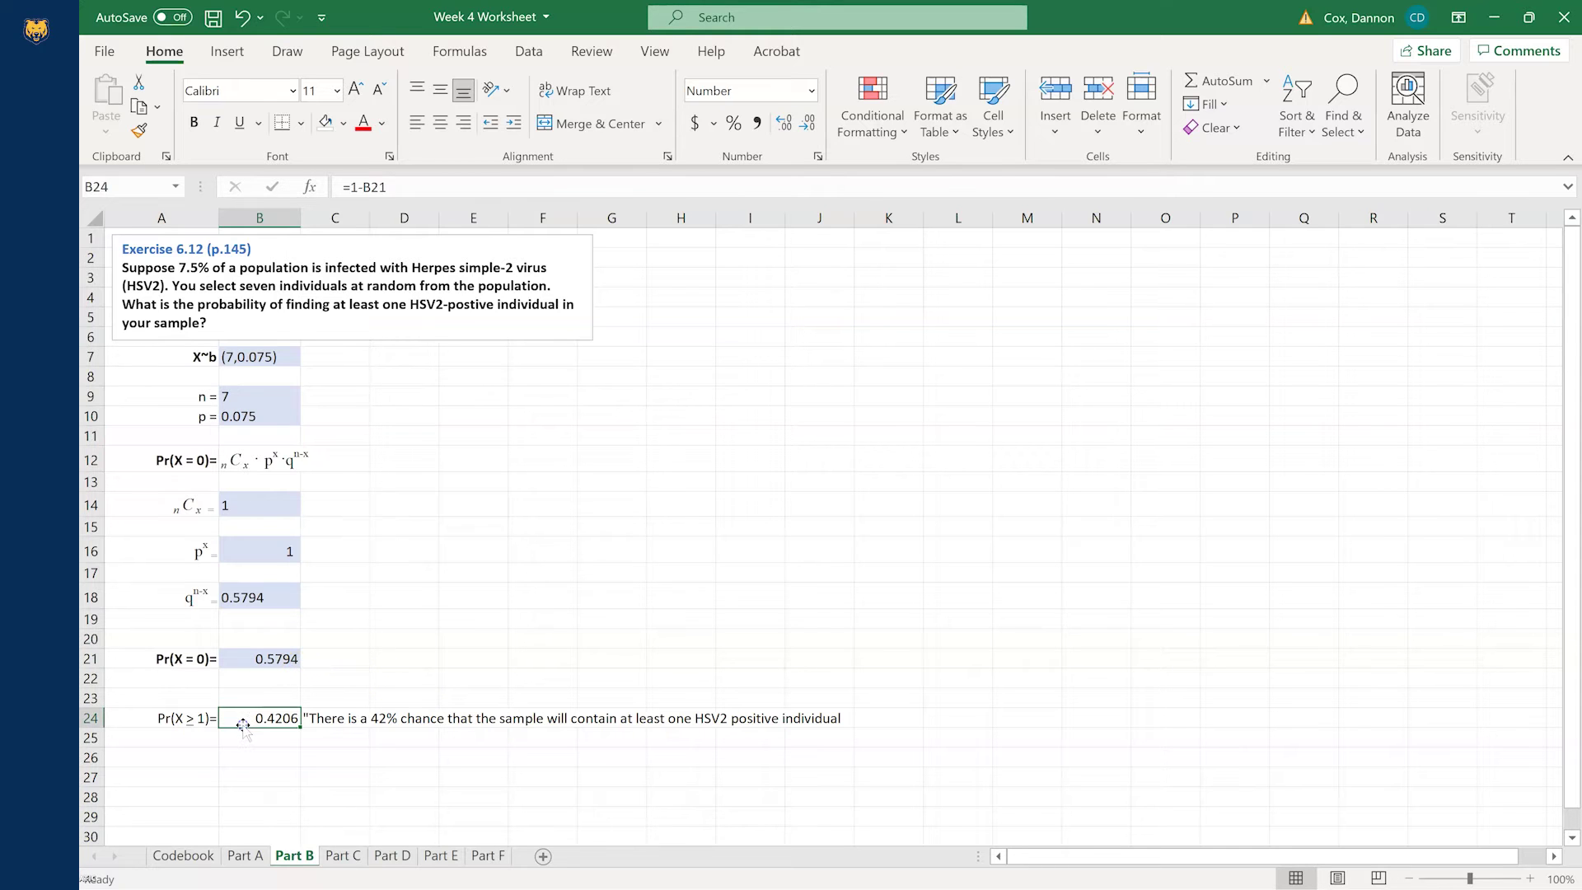
left_click(188, 664)
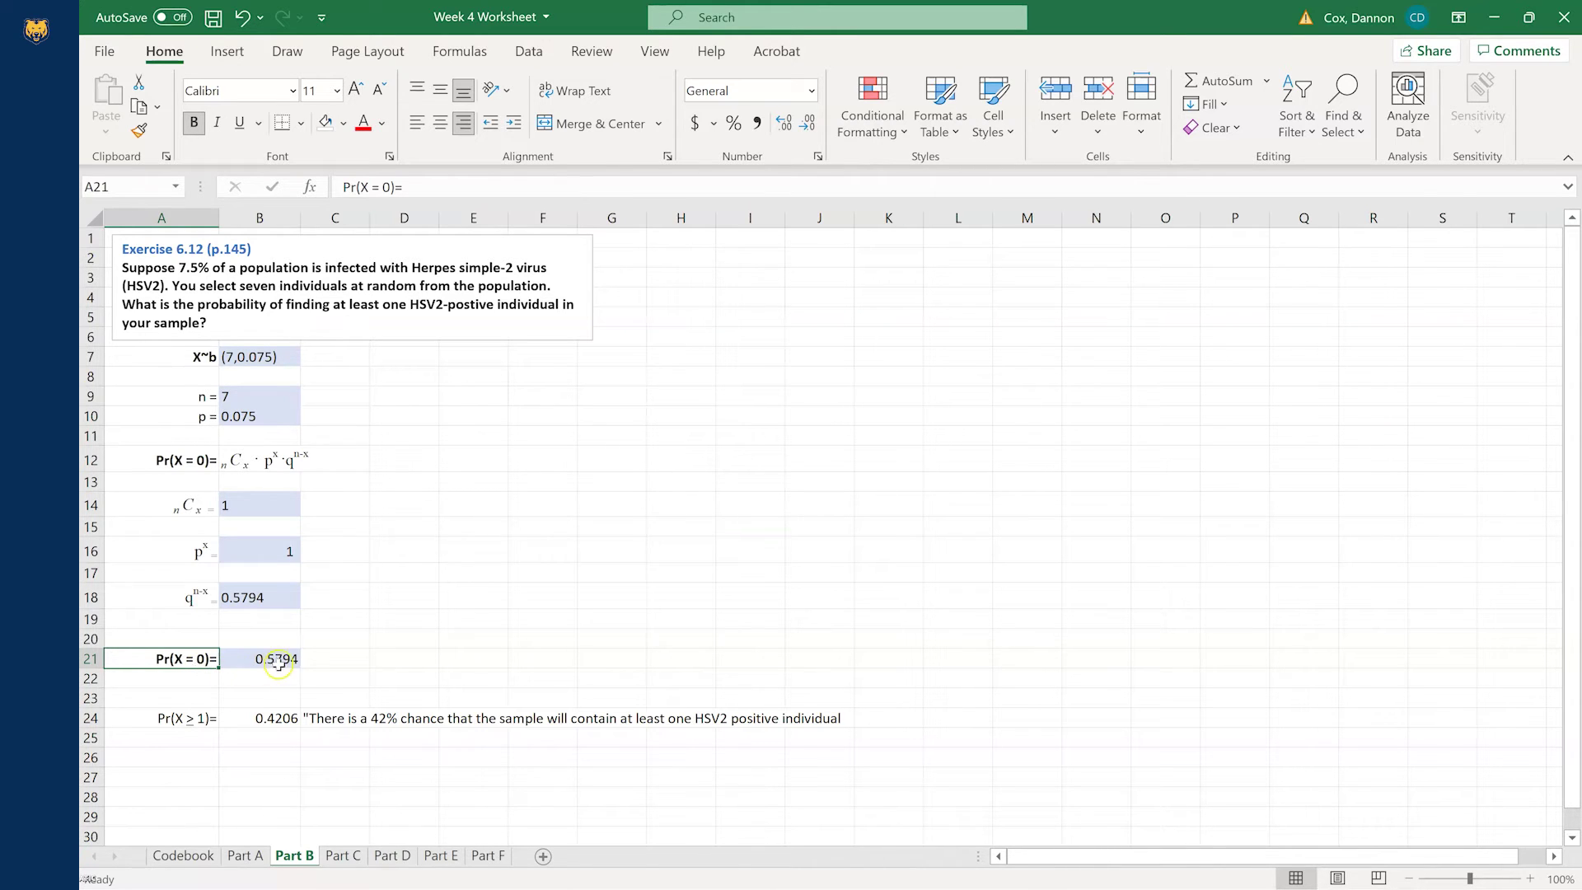
left_click(332, 658)
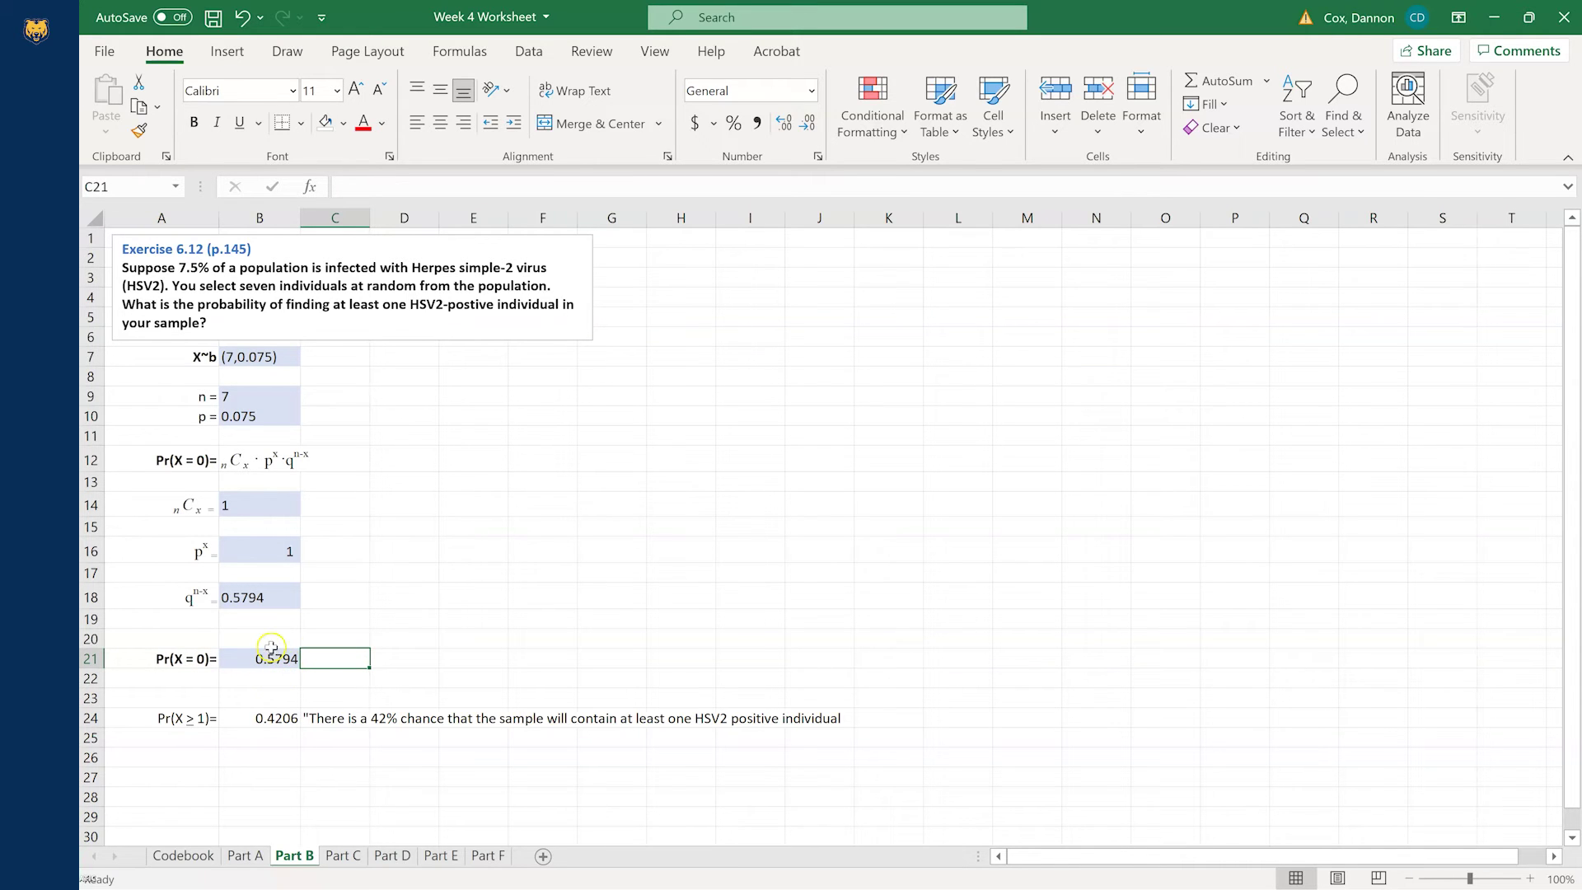
left_click(179, 505)
left_click(175, 552)
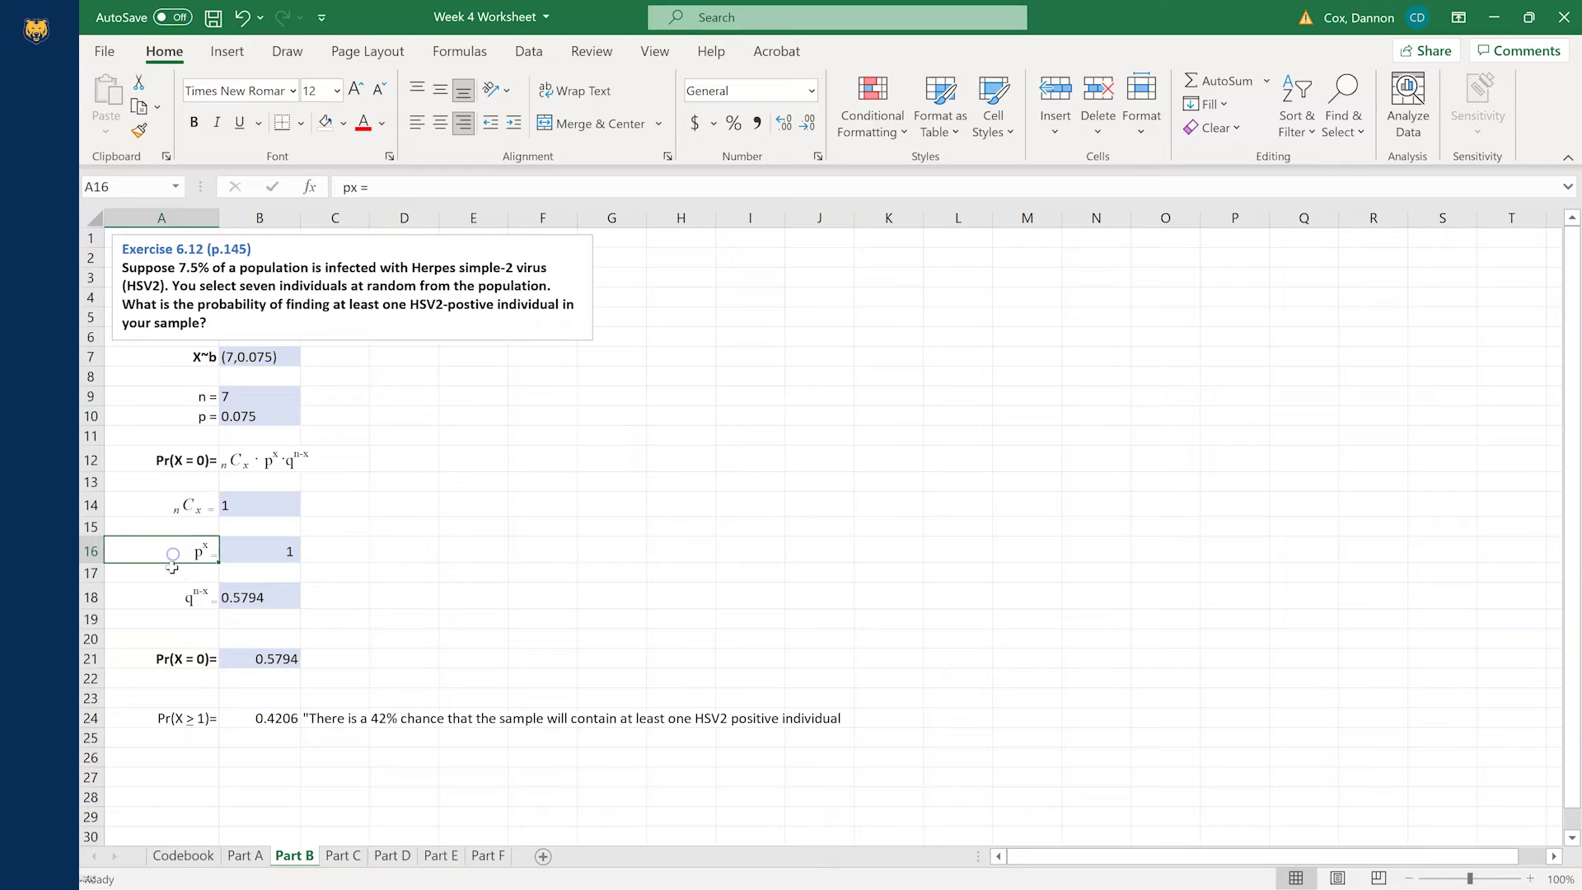
left_click(175, 593)
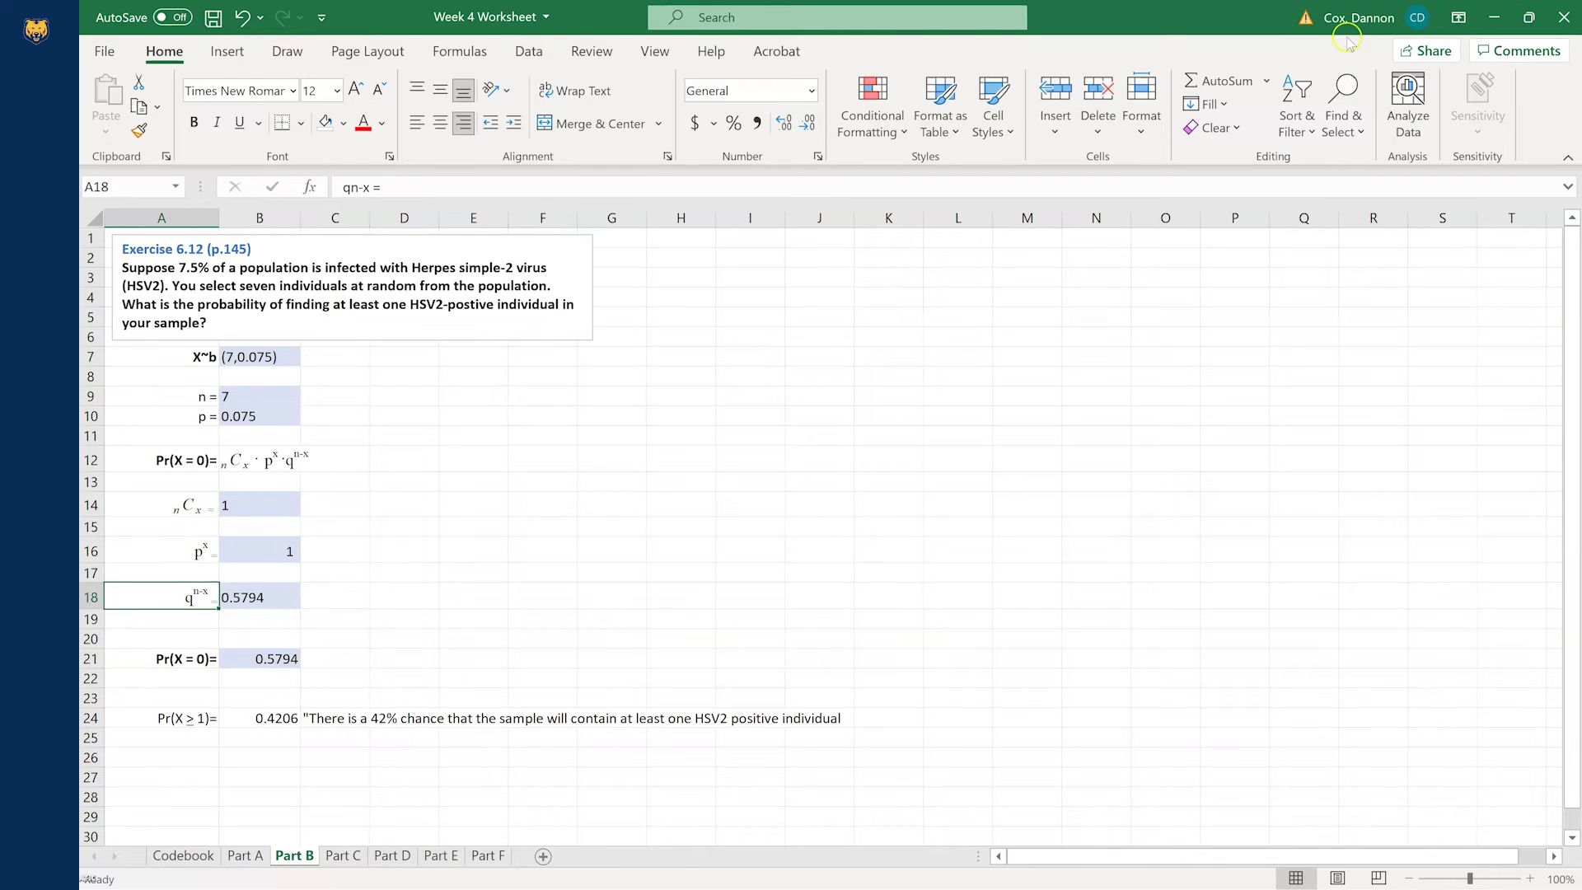
- Minimize Excel, erase stray strokes on the Inkspace canvas, and switch to the Pencil
left_click(1493, 17)
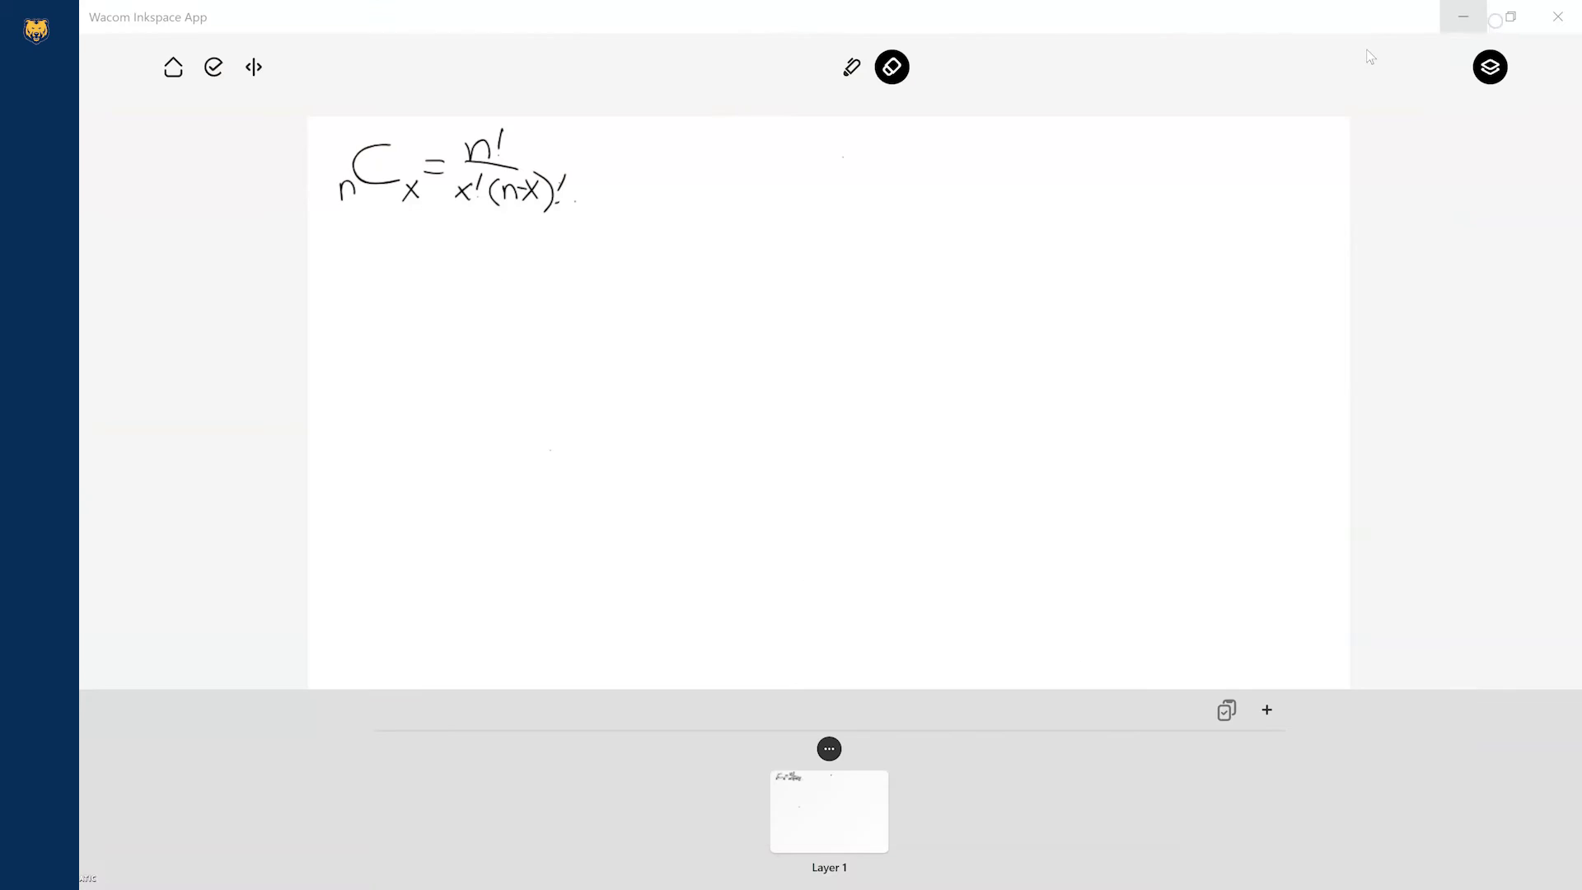
left_click(466, 267)
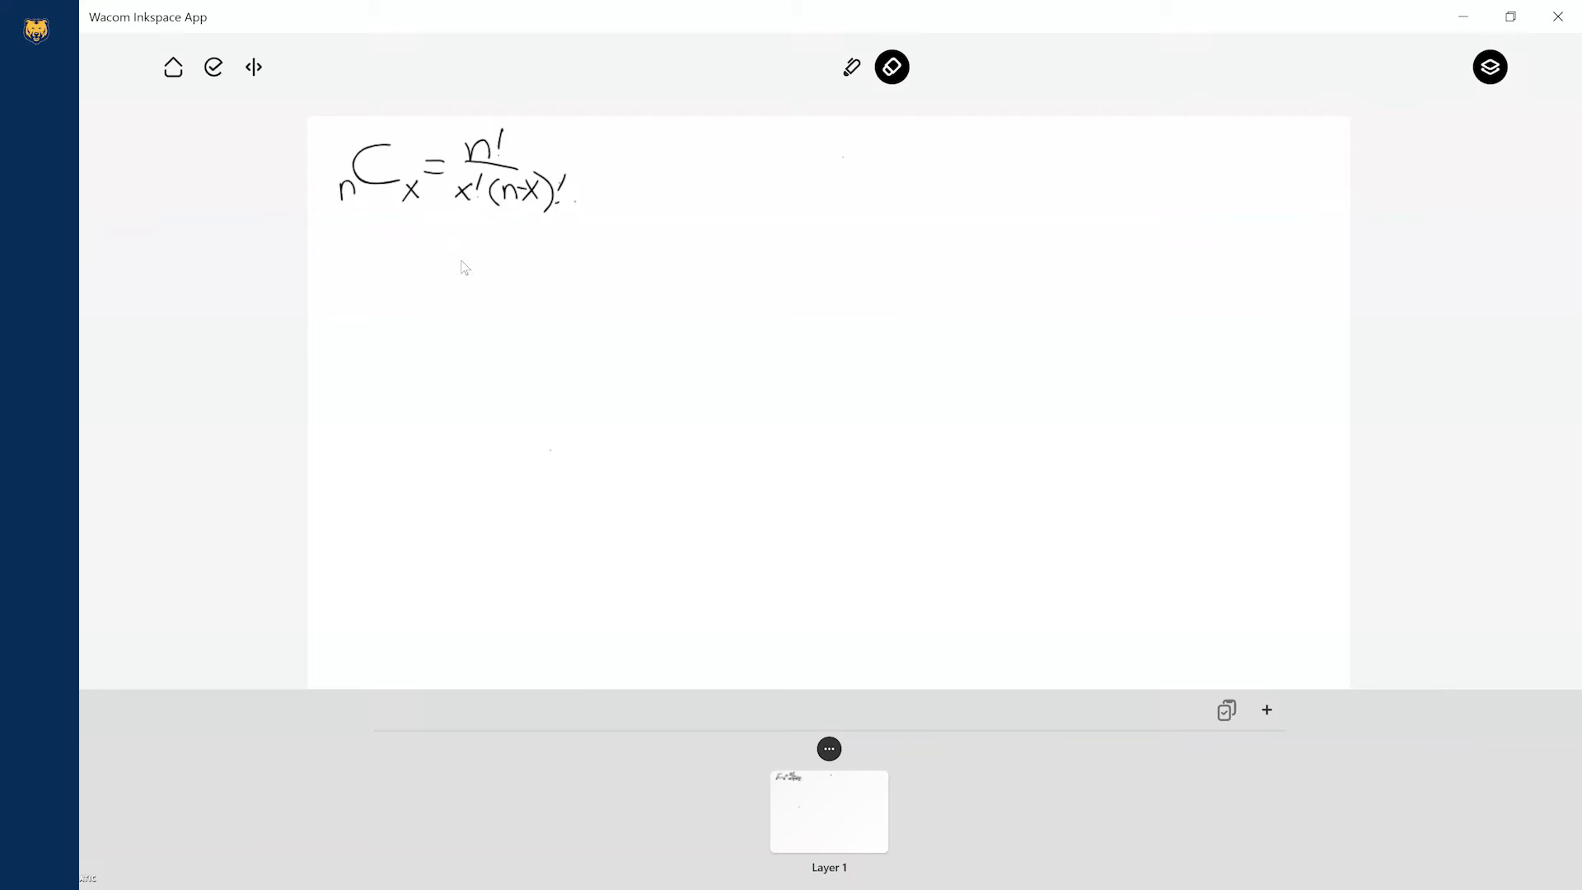
left_click_drag(351, 239, 357, 252)
left_click_drag(360, 256, 380, 329)
left_click_drag(547, 201, 628, 138)
left_click(851, 69)
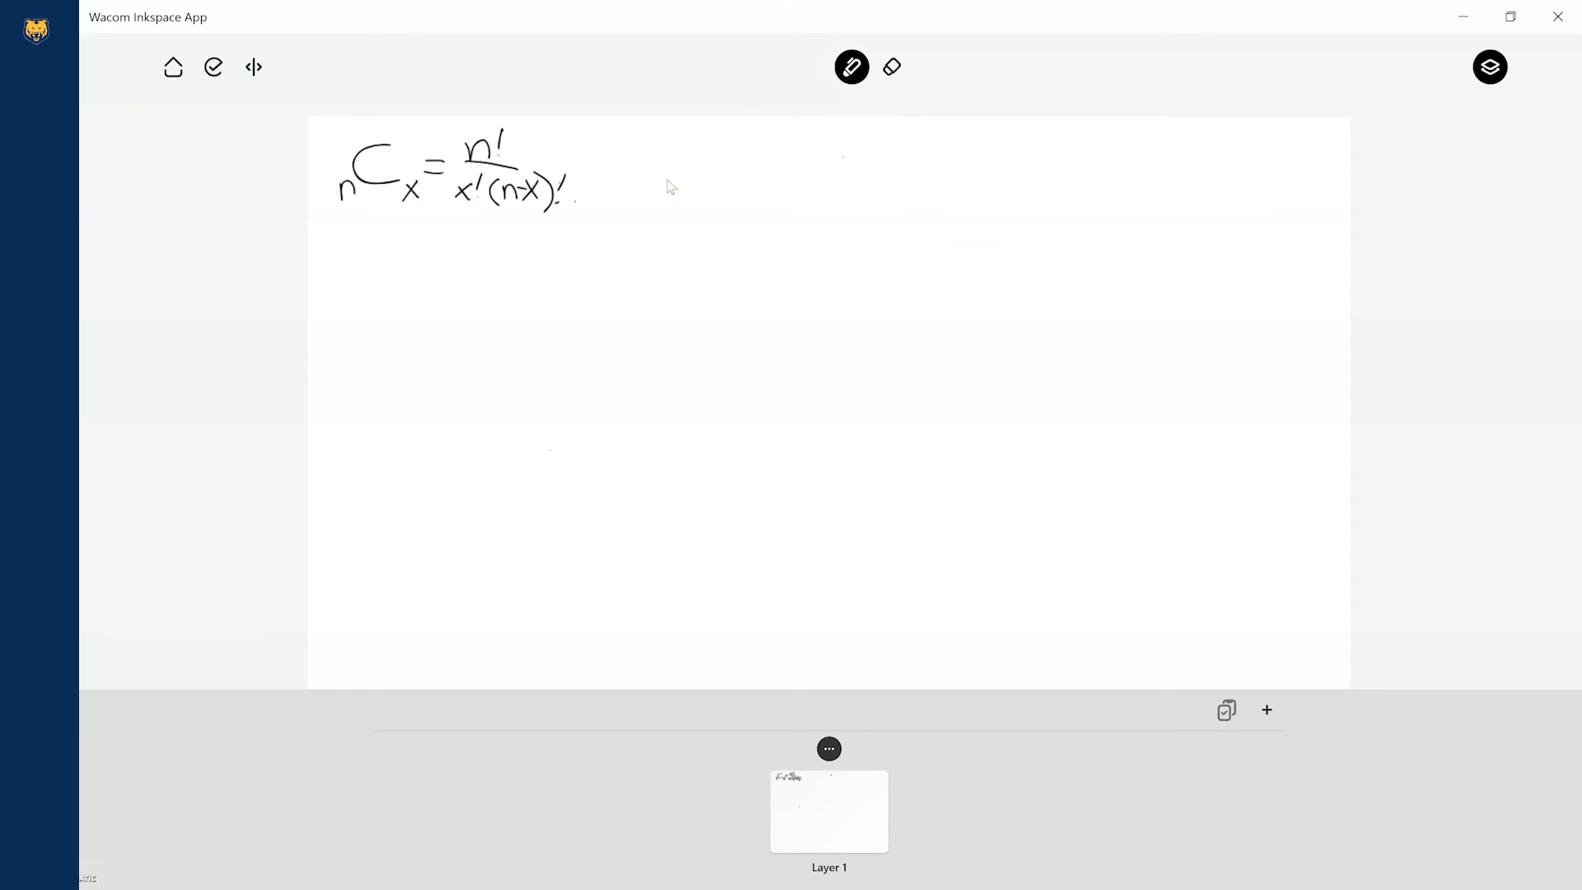
- Handwrite 7C0 = 7!/(0!(7-0)!) below the general formula
mouse_move(394, 239)
left_mouse_down()
mouse_move(368, 237)
mouse_move(391, 269)
mouse_move(339, 288)
left_mouse_up()
left_click_drag(412, 267, 405, 267)
mouse_move(493, 235)
left_mouse_down()
mouse_move(483, 251)
mouse_move(503, 260)
mouse_move(476, 288)
mouse_move(462, 277)
mouse_move(494, 290)
left_mouse_up()
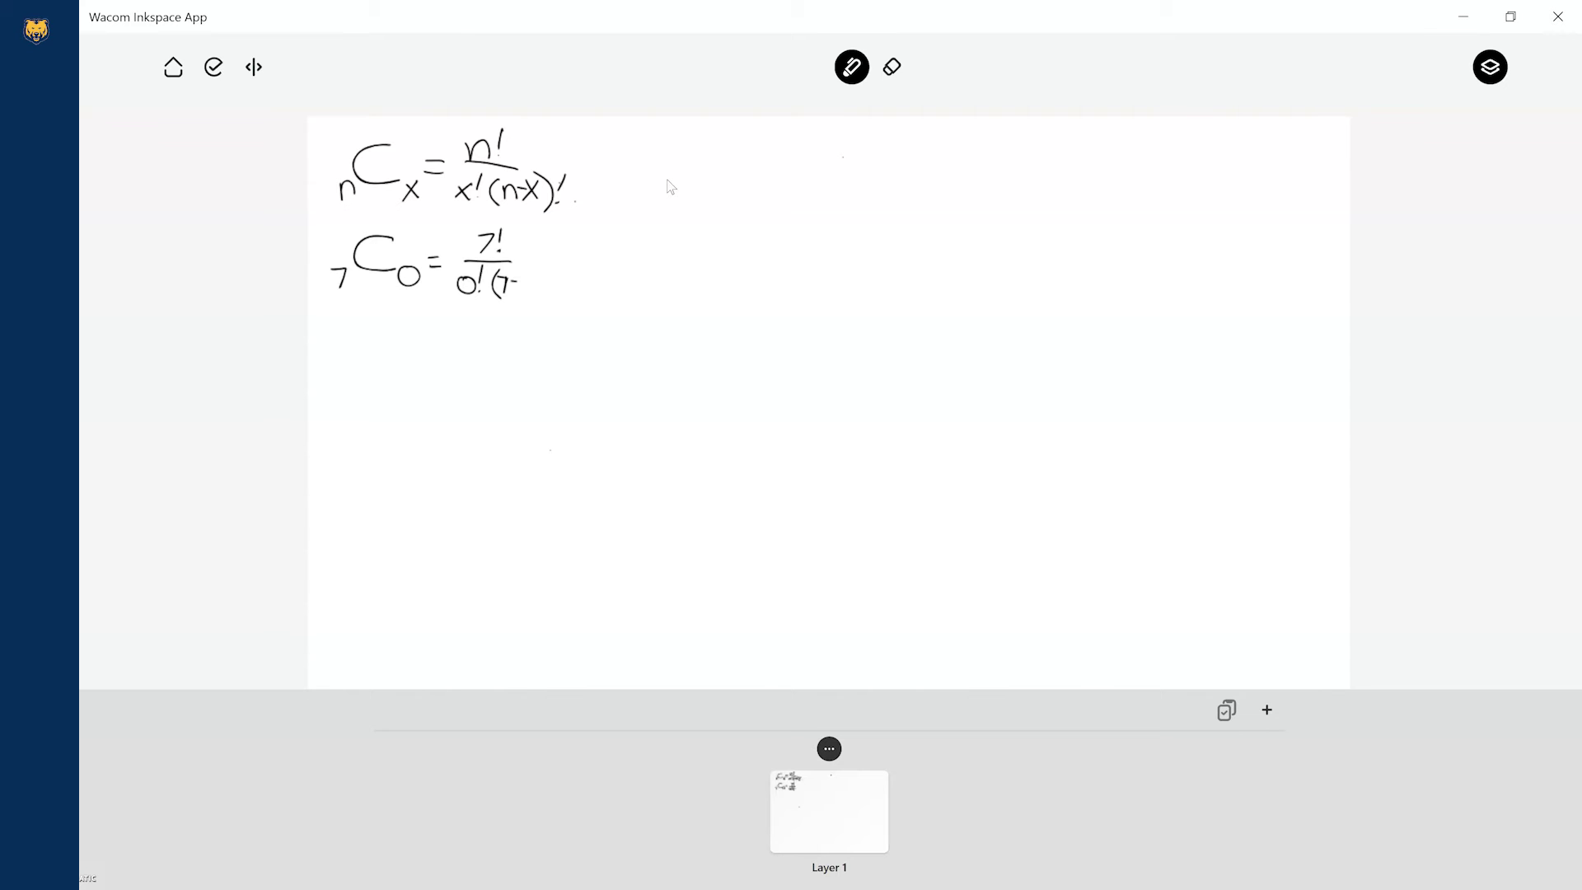
mouse_move(527, 276)
left_mouse_down()
mouse_move(535, 295)
mouse_move(545, 282)
left_mouse_up()
- Write the next fraction 7!/(1·7!) and strike through the matching 7! terms
left_click_drag(468, 341, 513, 341)
mouse_move(489, 315)
left_mouse_down()
mouse_move(485, 336)
mouse_move(497, 328)
left_mouse_up()
left_click_drag(468, 357, 464, 382)
mouse_move(505, 355)
left_mouse_down()
mouse_move(511, 379)
mouse_move(528, 366)
mouse_move(503, 379)
left_mouse_up()
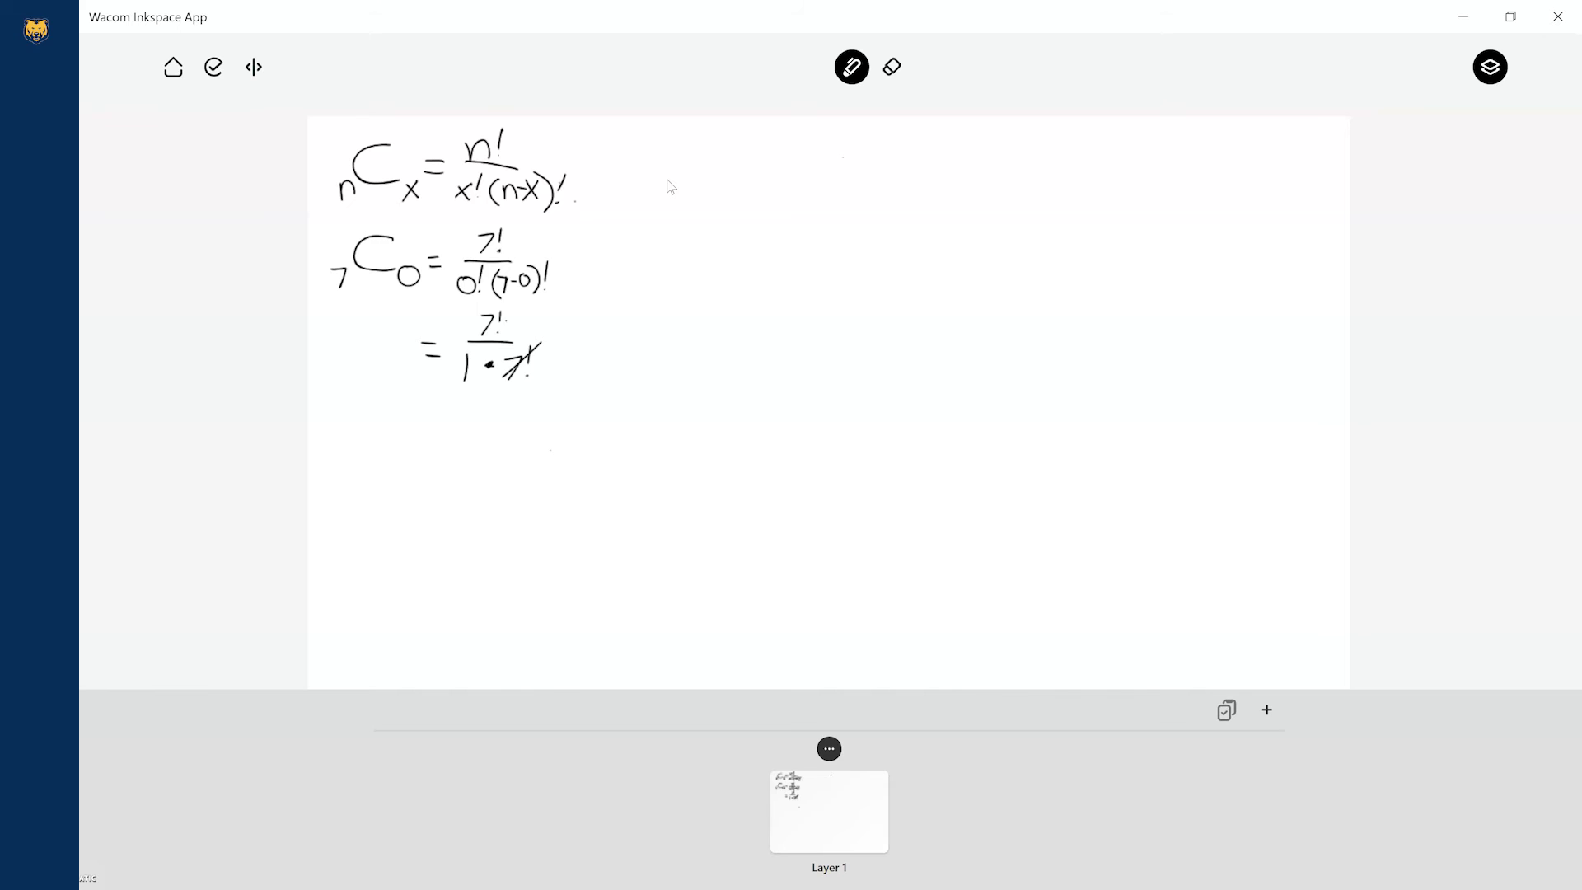
left_click_drag(506, 318, 480, 335)
- Write a further equals sign and a C lower on the canvas
left_click(441, 405)
left_click_drag(420, 422, 444, 423)
mouse_move(388, 381)
left_mouse_down()
mouse_move(350, 412)
mouse_move(386, 426)
mouse_move(343, 419)
mouse_move(332, 439)
mouse_move(475, 422)
mouse_move(424, 459)
mouse_move(315, 444)
mouse_move(408, 389)
mouse_move(486, 394)
mouse_move(484, 449)
left_mouse_up()
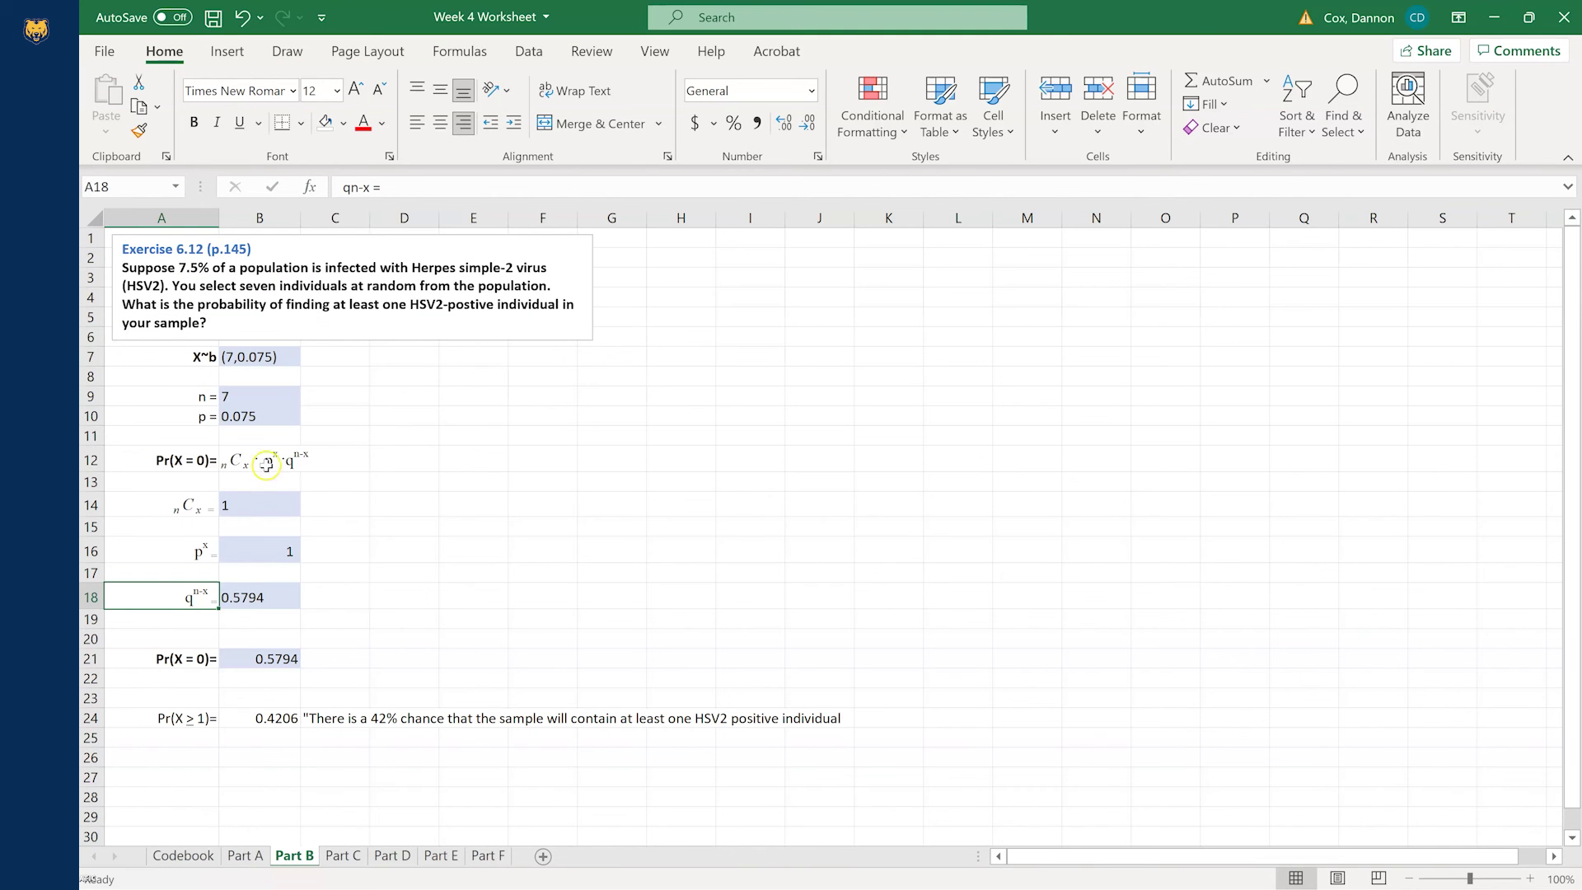
left_click(257, 501)
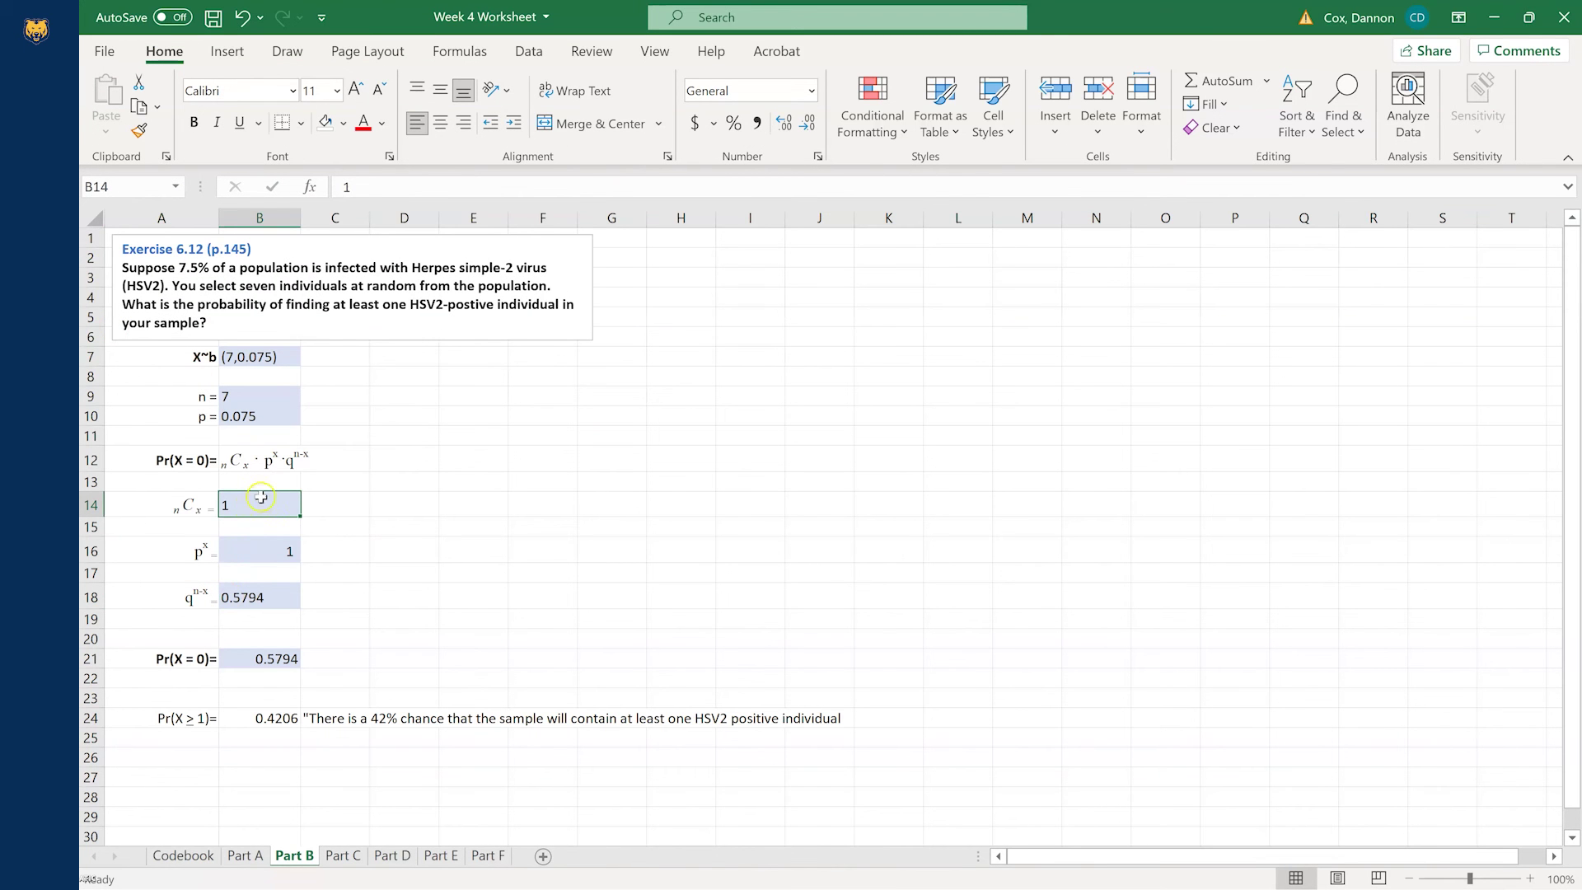
left_click(255, 554)
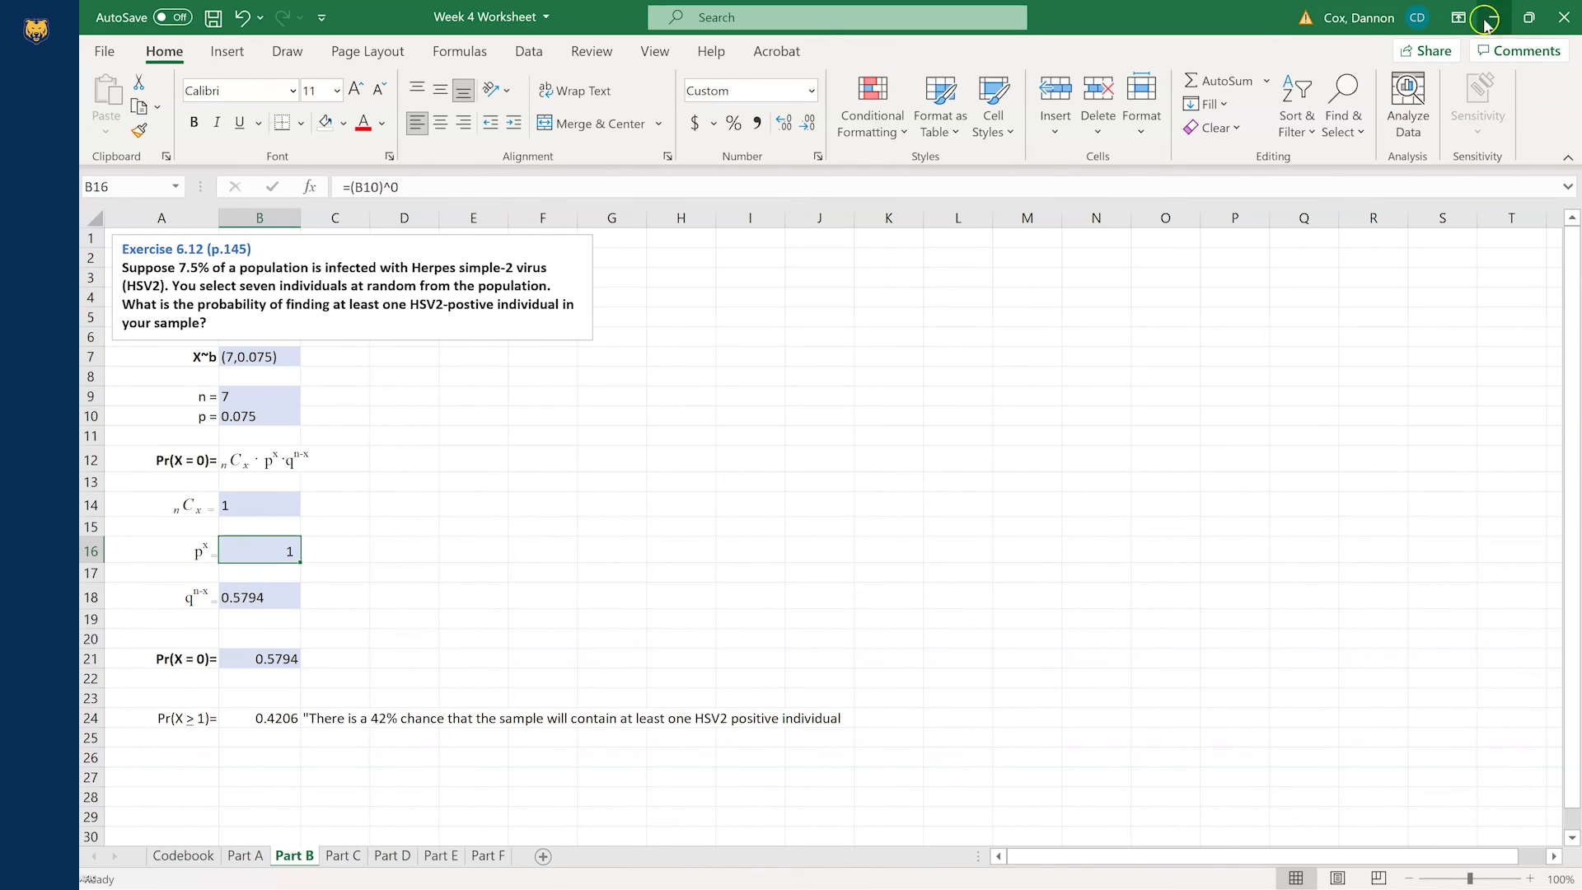
left_click(241, 600)
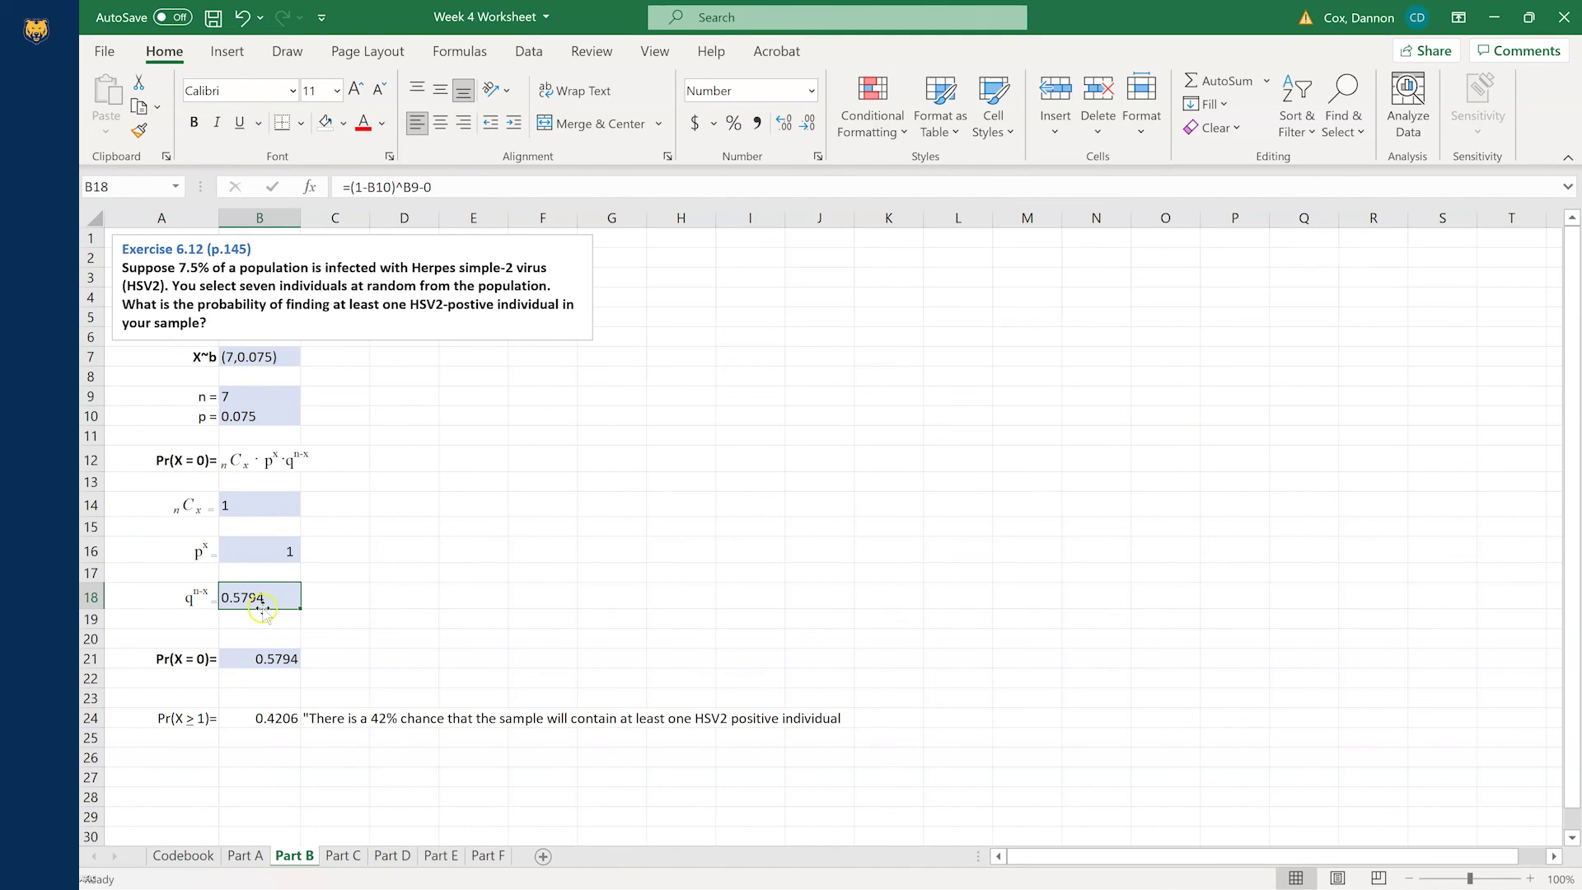
left_click(258, 504)
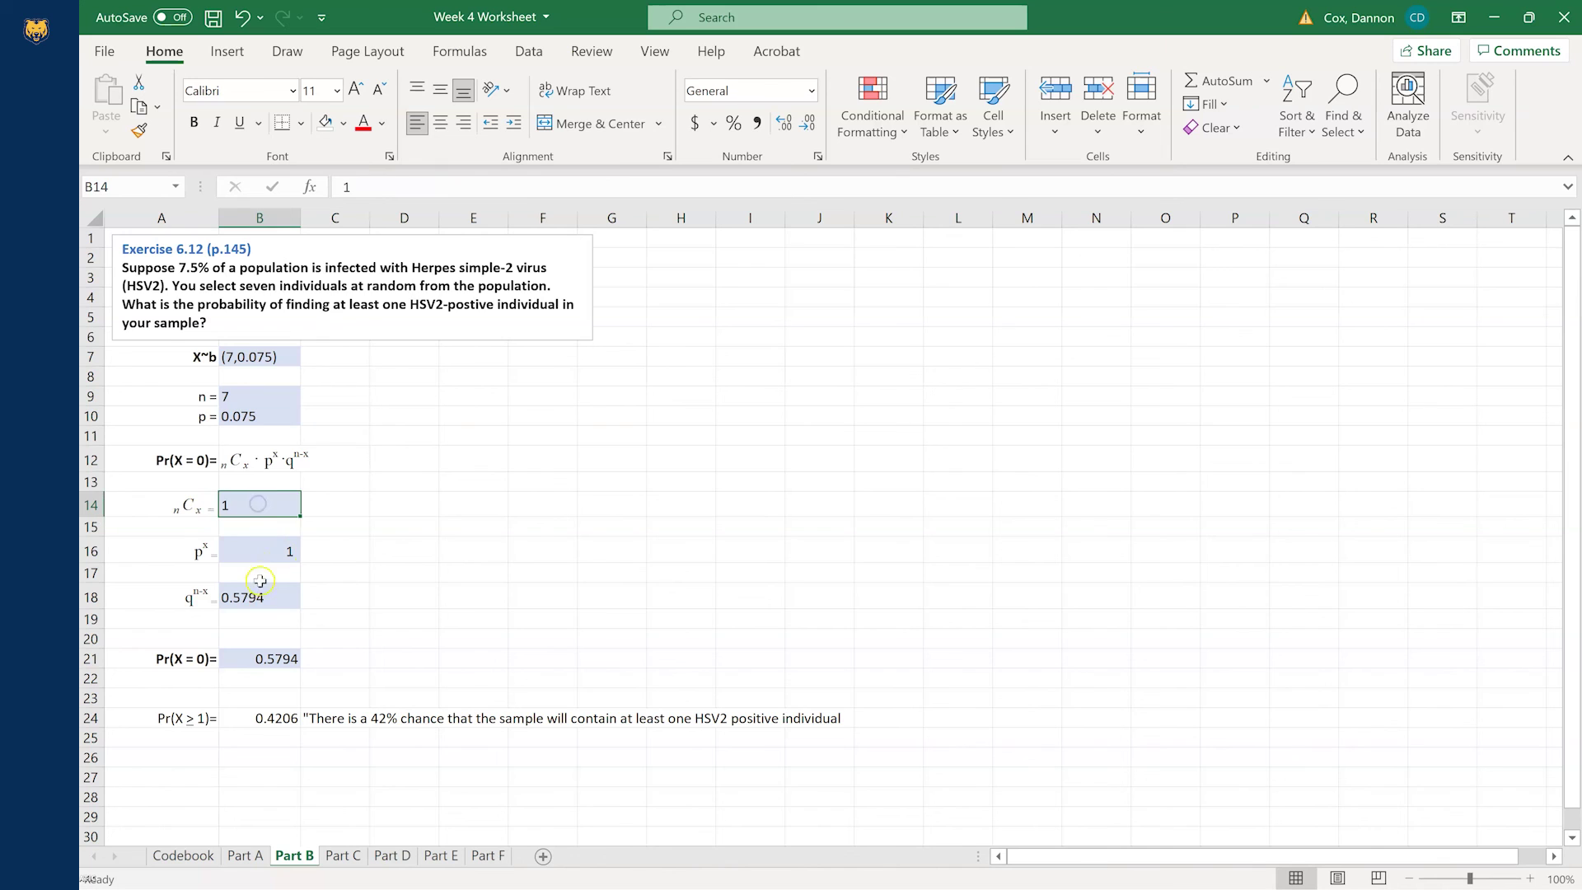
left_click(259, 555)
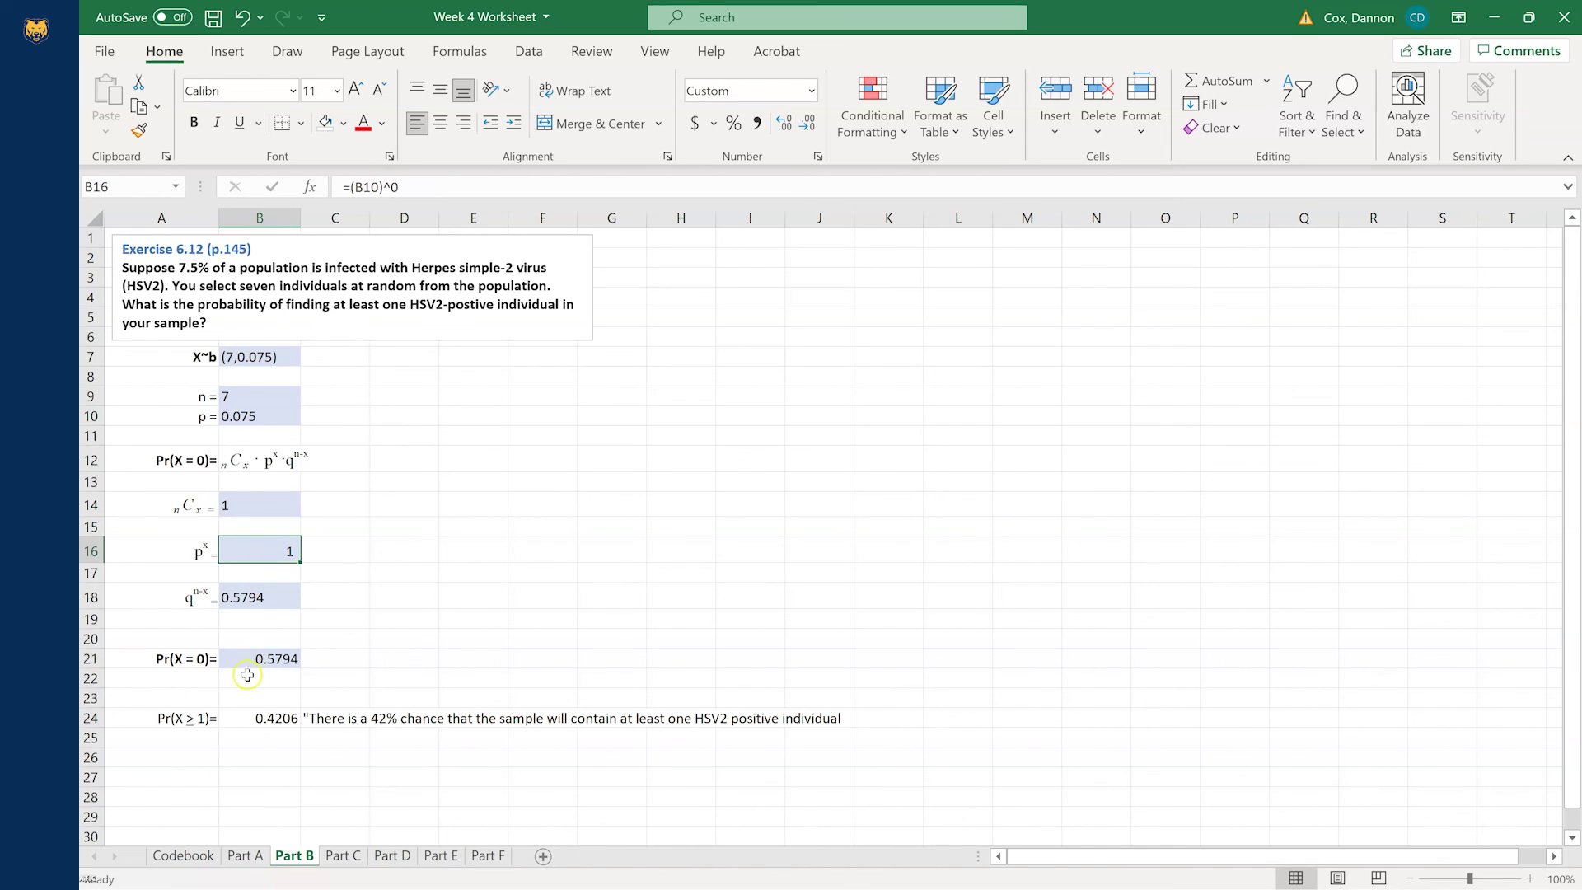
left_click(242, 599)
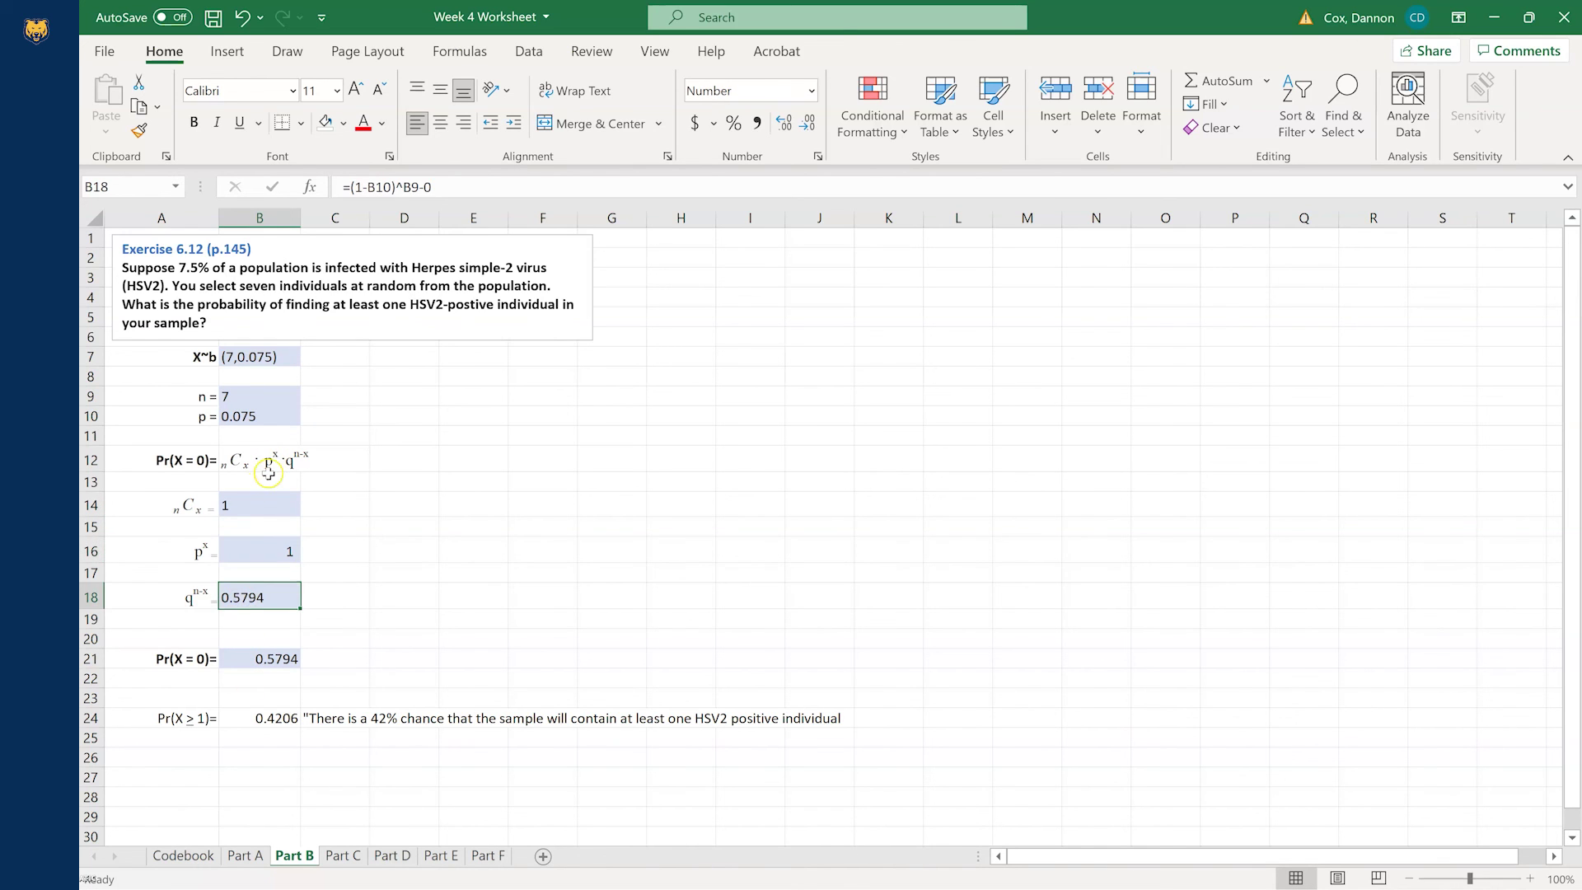